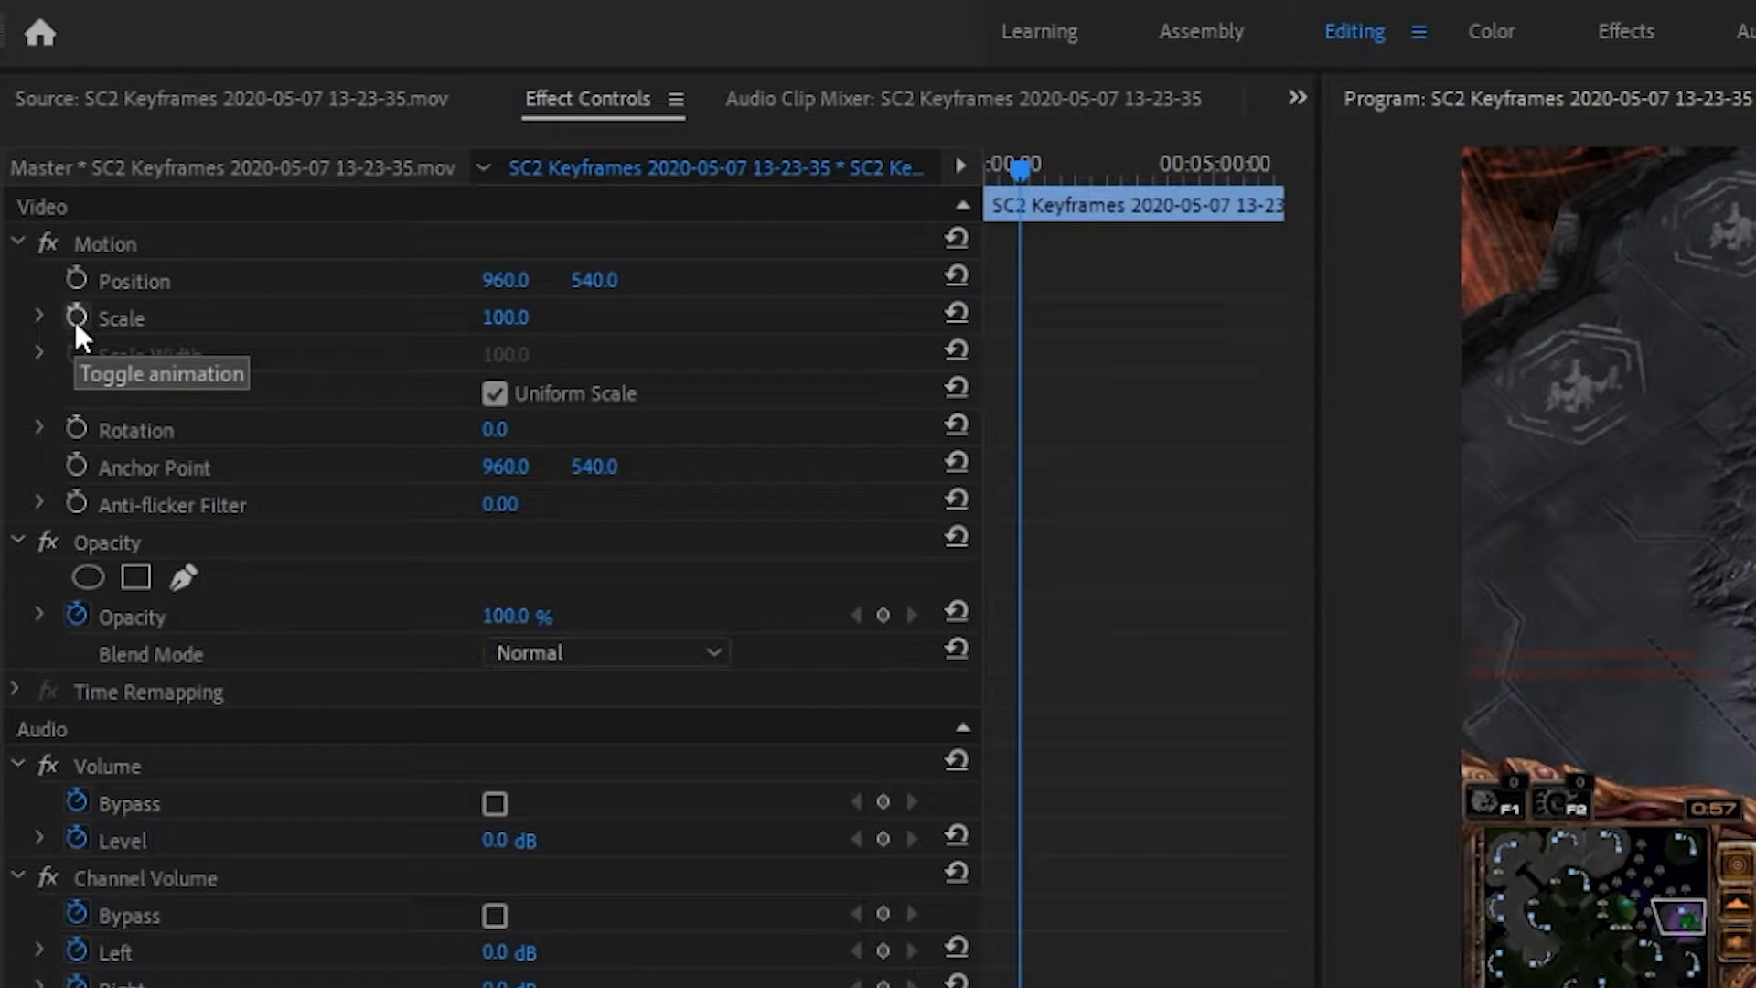
Step: Enable Scale keyframing at the current time and add a second Scale keyframe at 00:01:23:05
left_click(76, 320)
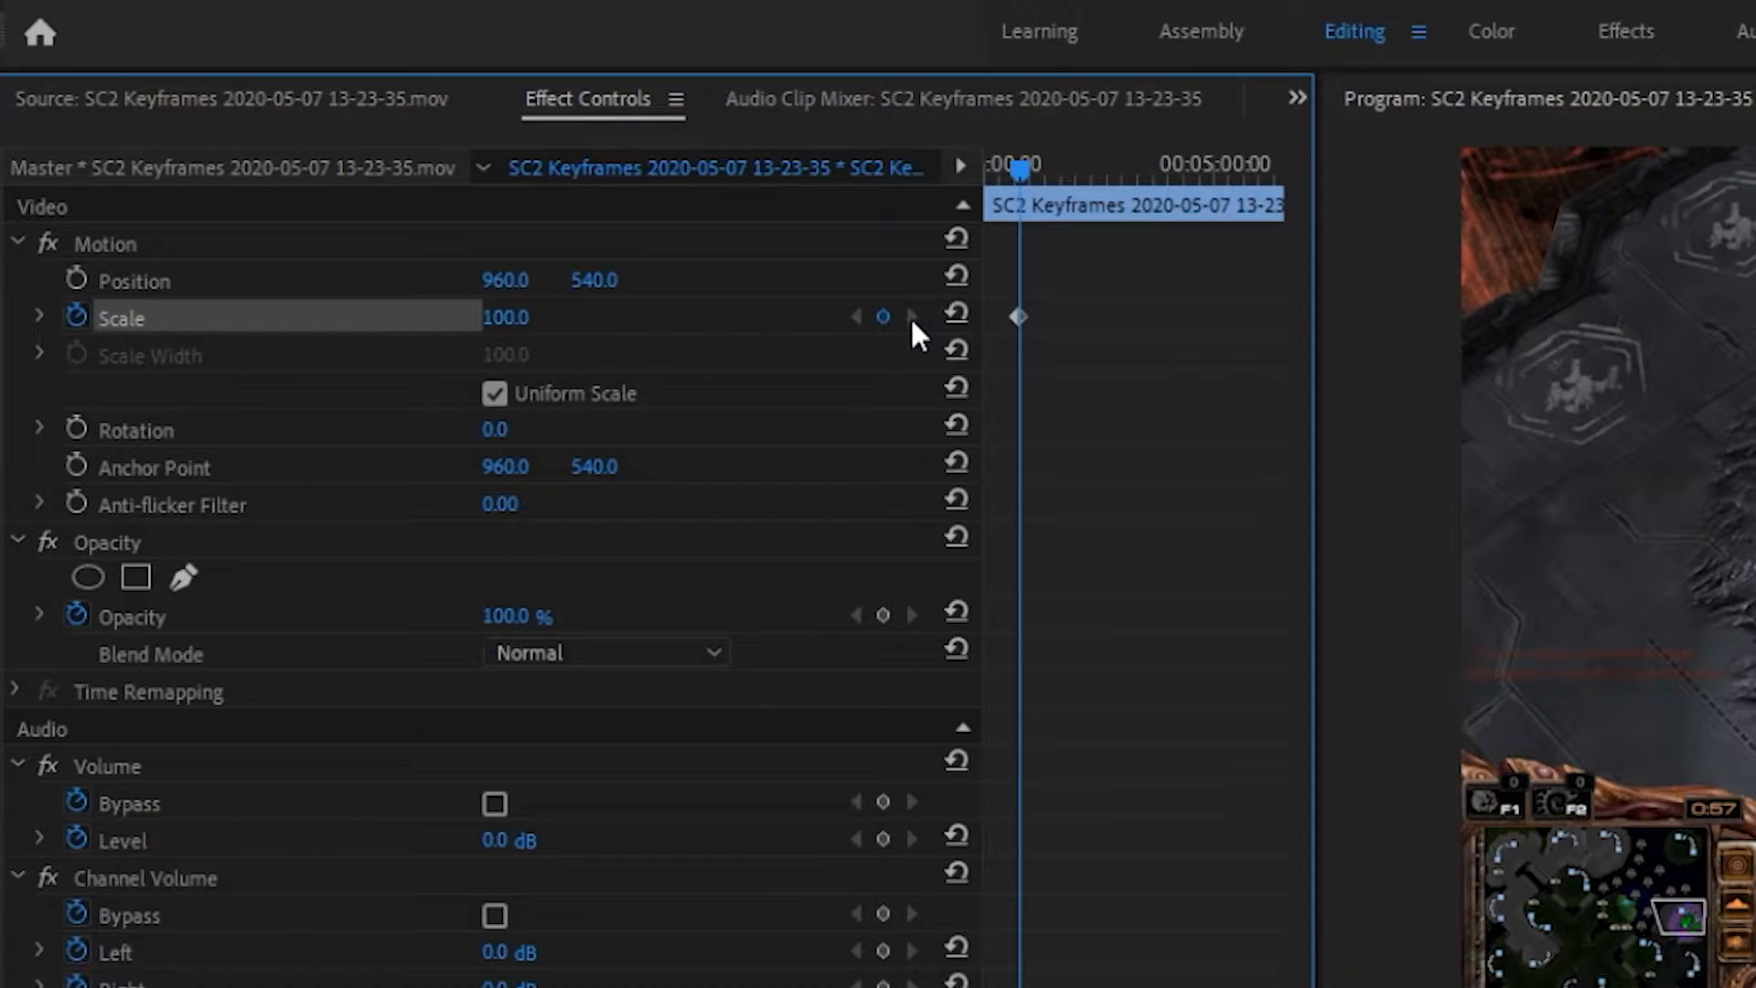
left_click_drag(1029, 170, 1050, 176)
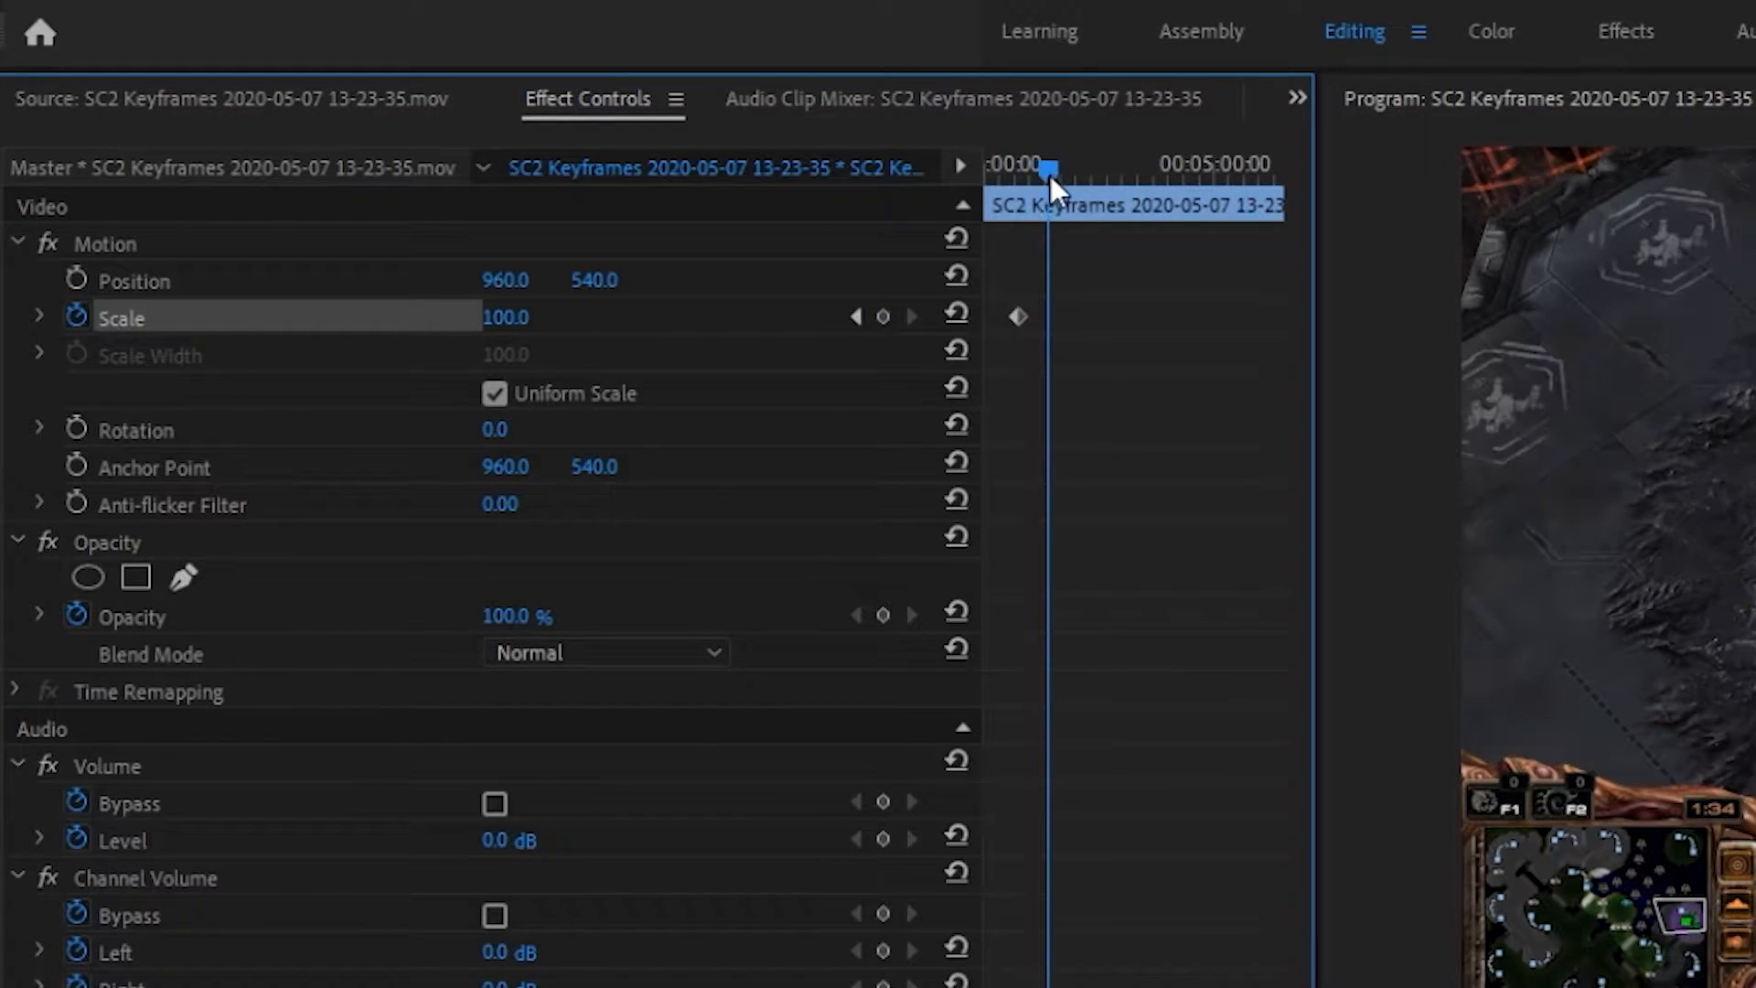
left_click(883, 316)
Step: Step back and forth between the two Scale keyframes
left_click(853, 316)
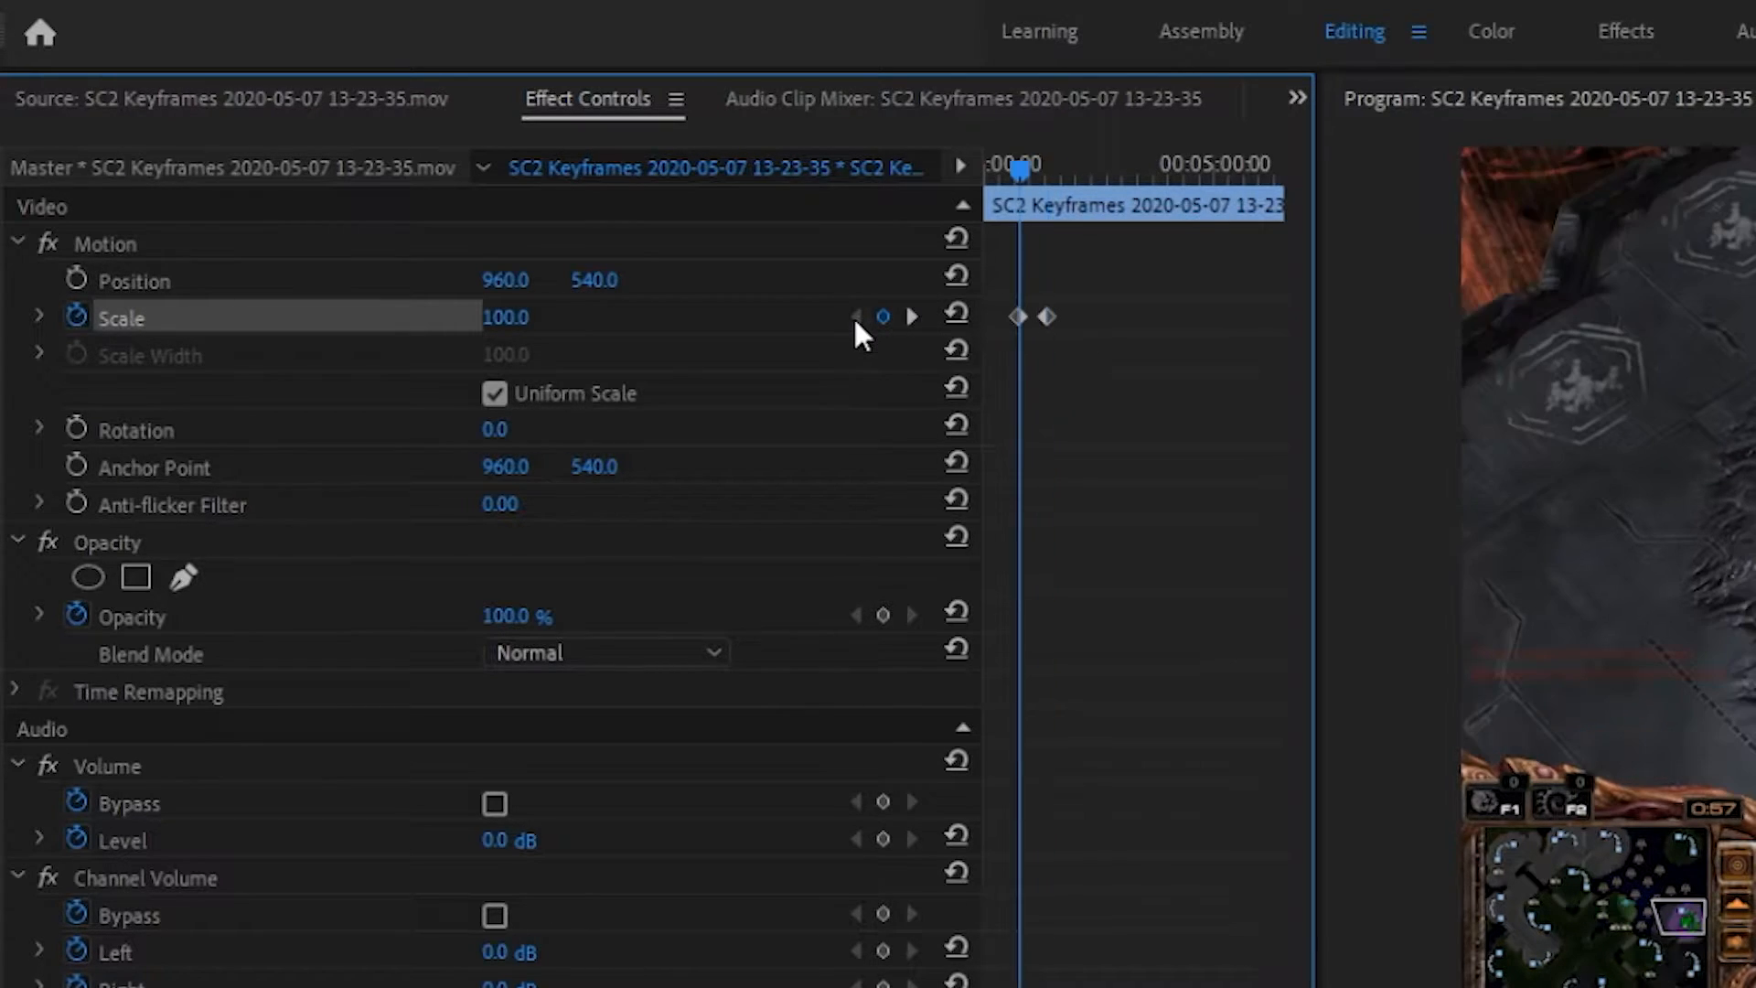
left_click(910, 316)
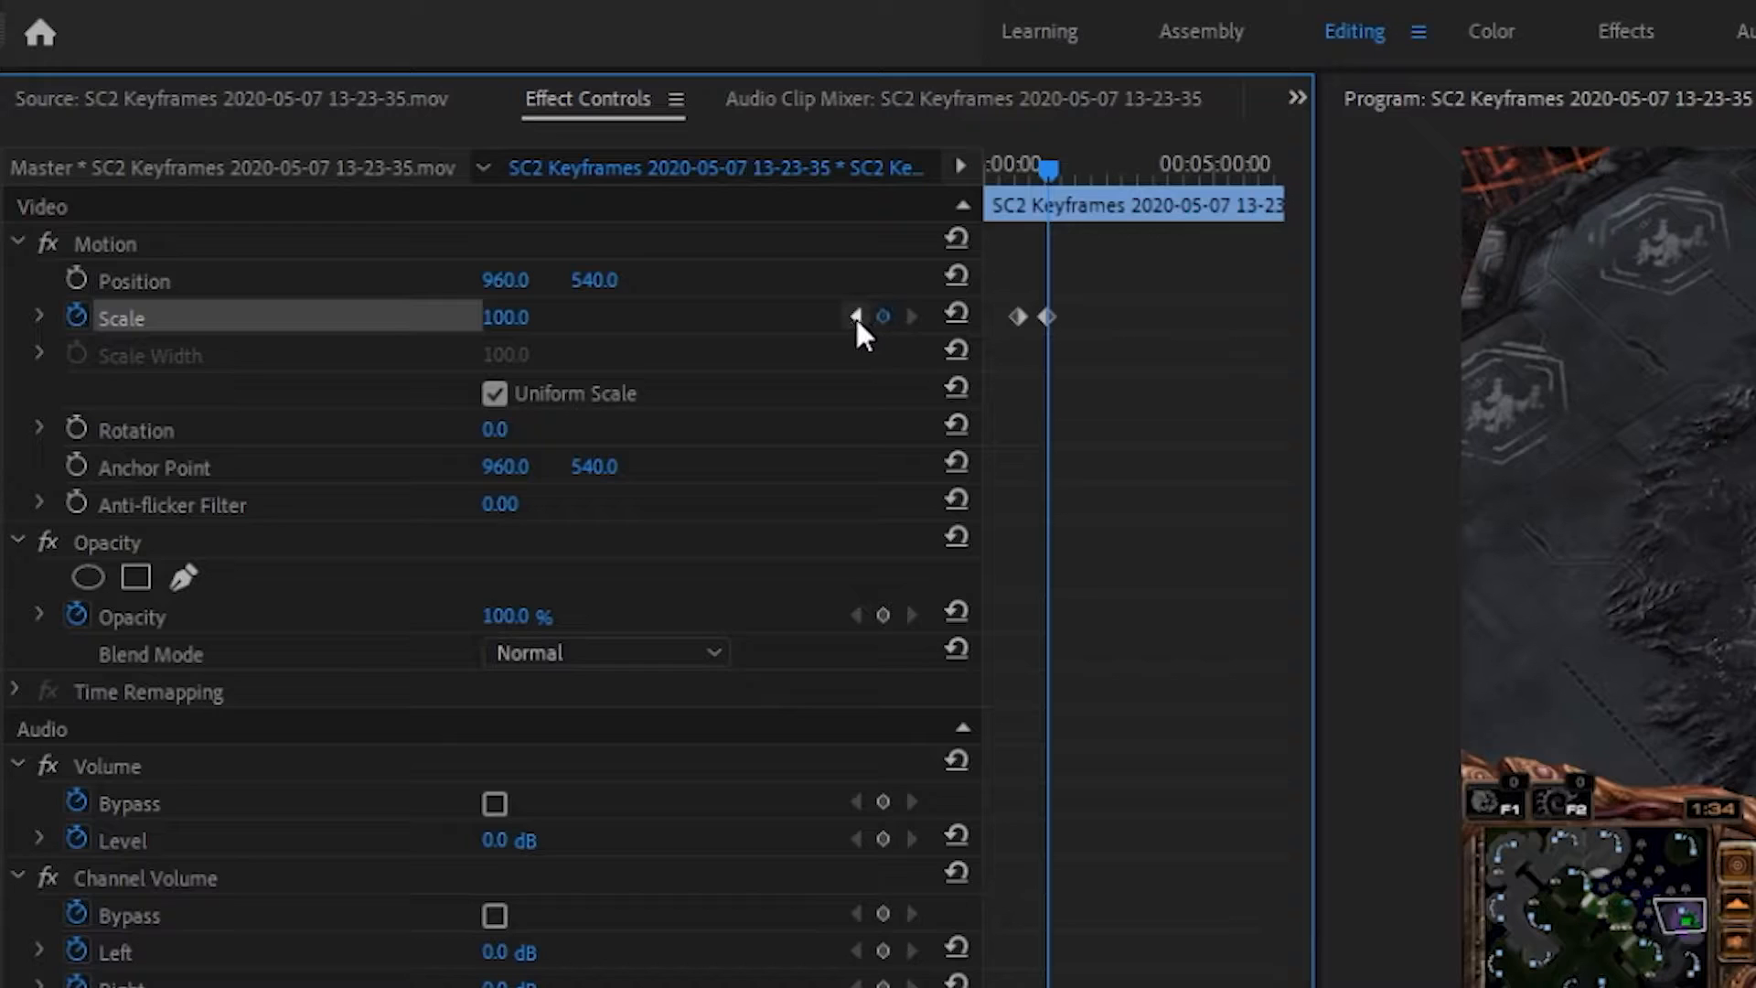
left_click(854, 316)
left_click(910, 317)
left_click(853, 317)
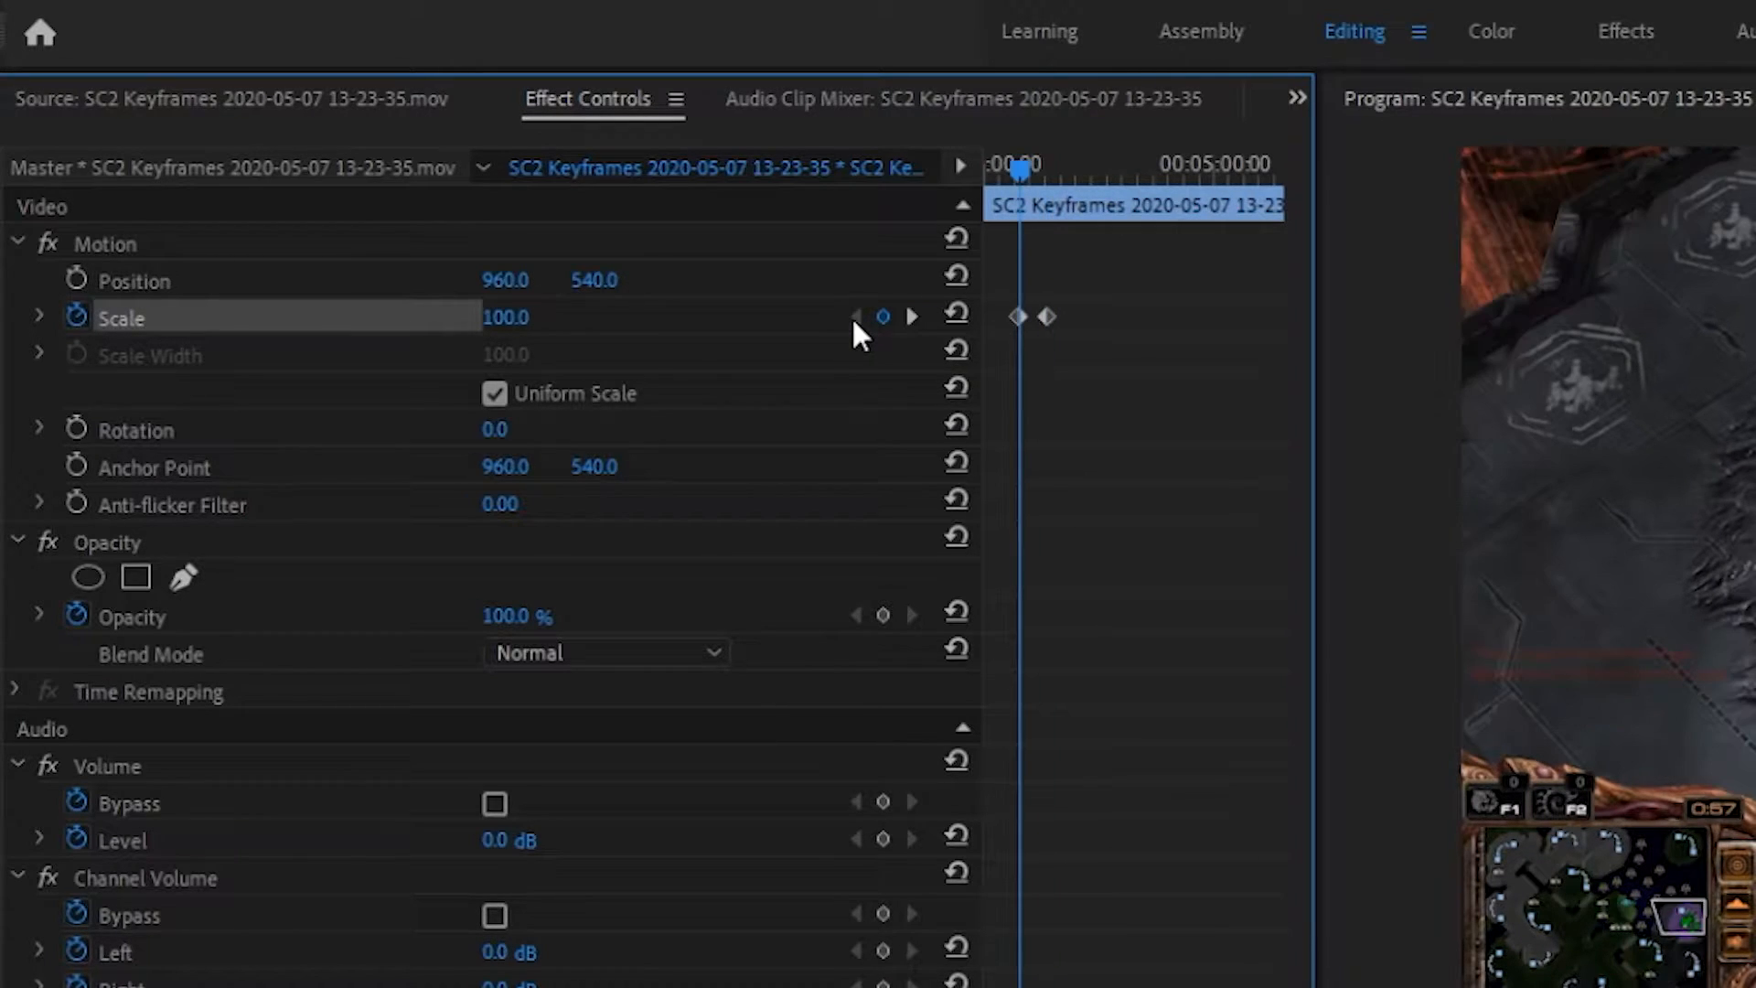
Step: At the second Scale keyframe, set Scale to 120 and raise it further to 181
left_click(911, 316)
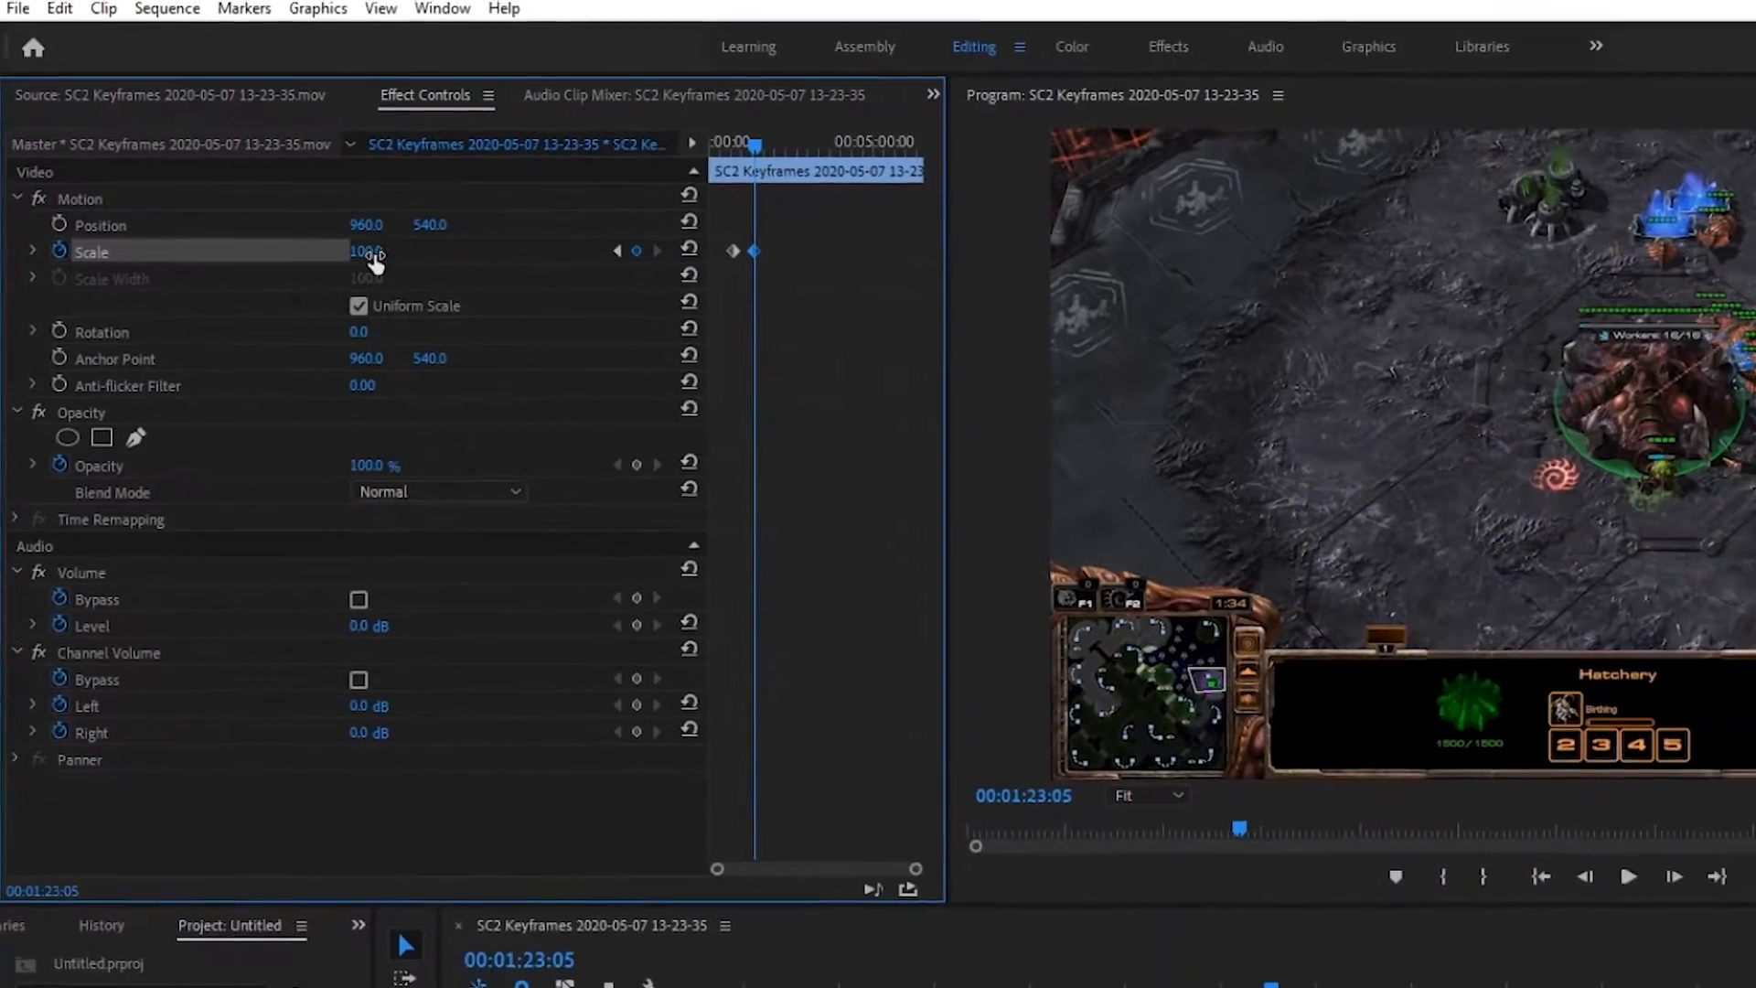
left_click(375, 254)
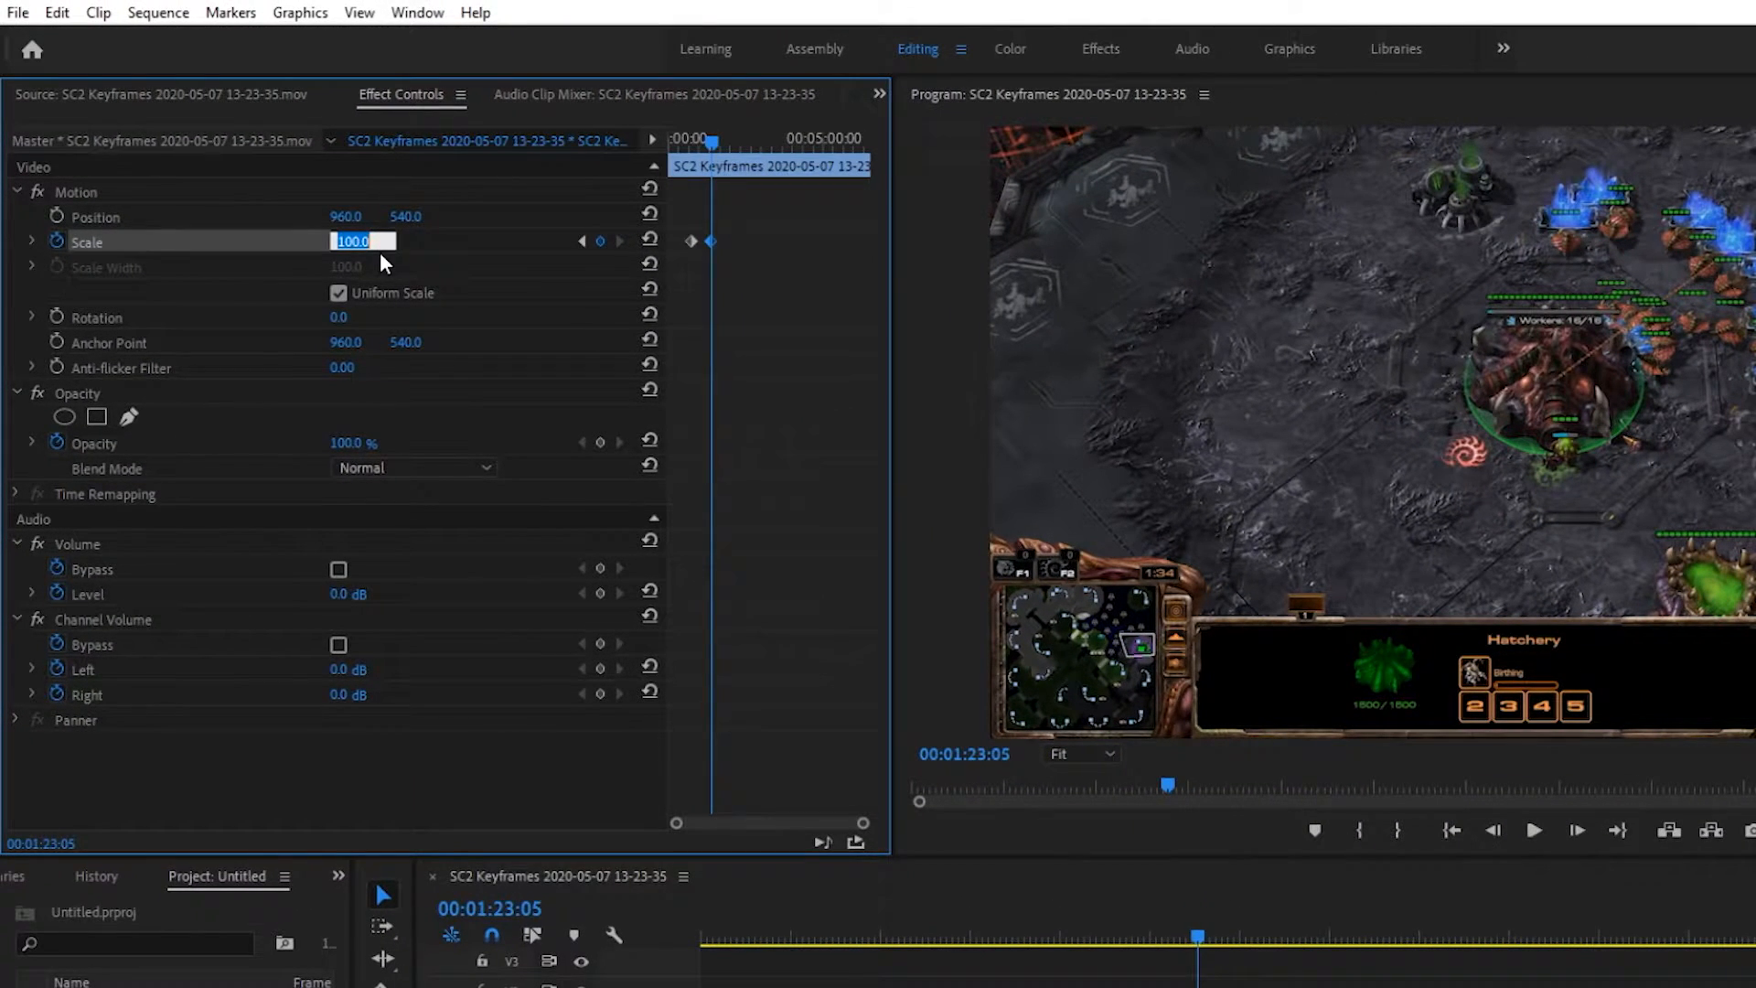
type("120")
key("Return")
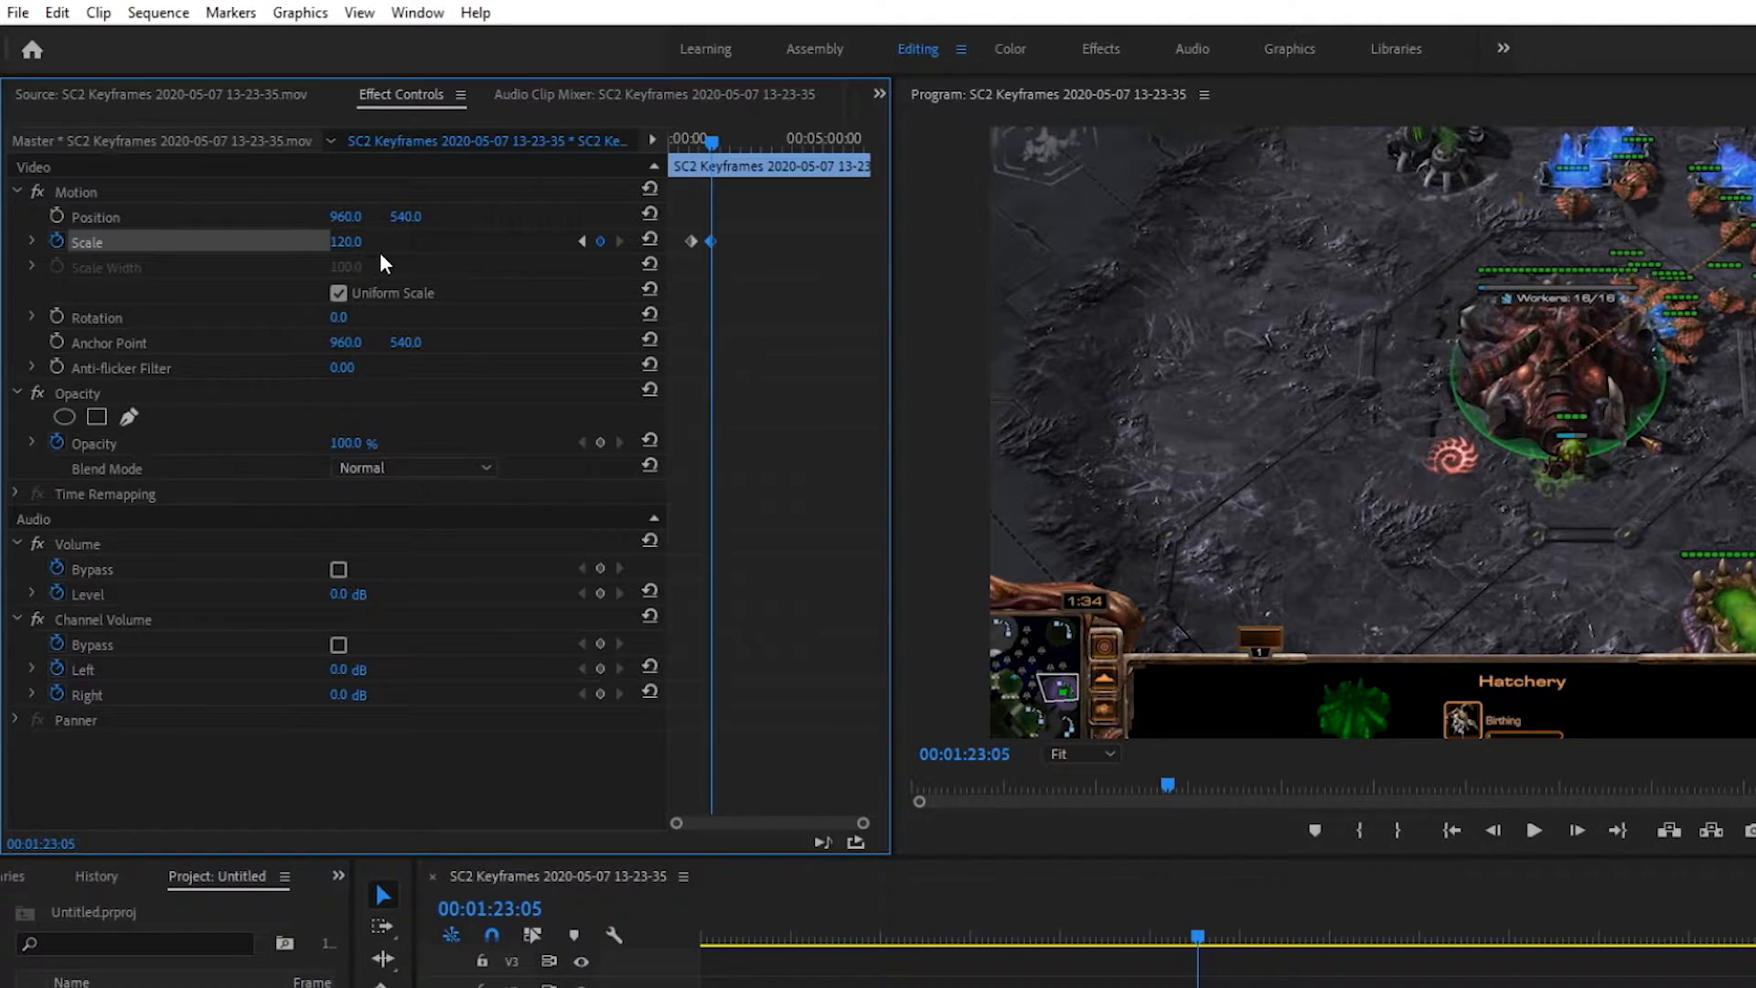
mouse_move(348, 245)
left_mouse_down()
mouse_move(286, 247)
mouse_move(358, 251)
left_mouse_up()
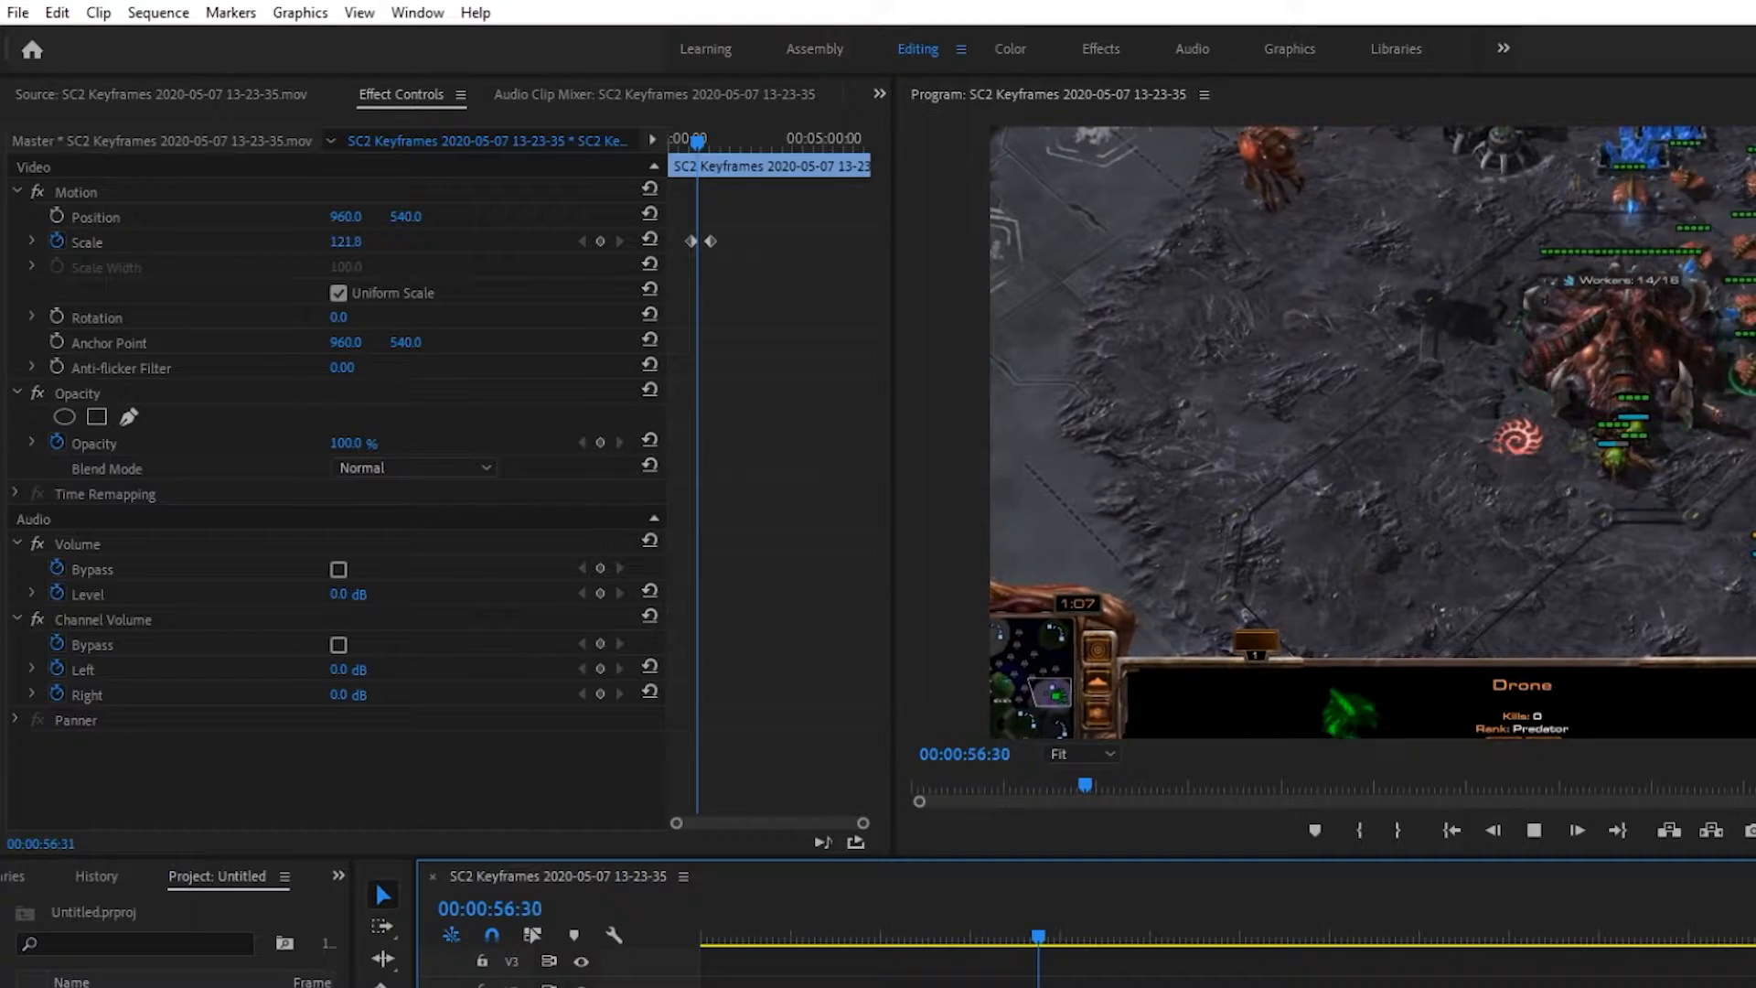
Step: Move the second Scale keyframe closer to the first one and play back the zoom from just before it
scroll(782, 206, "up", 2)
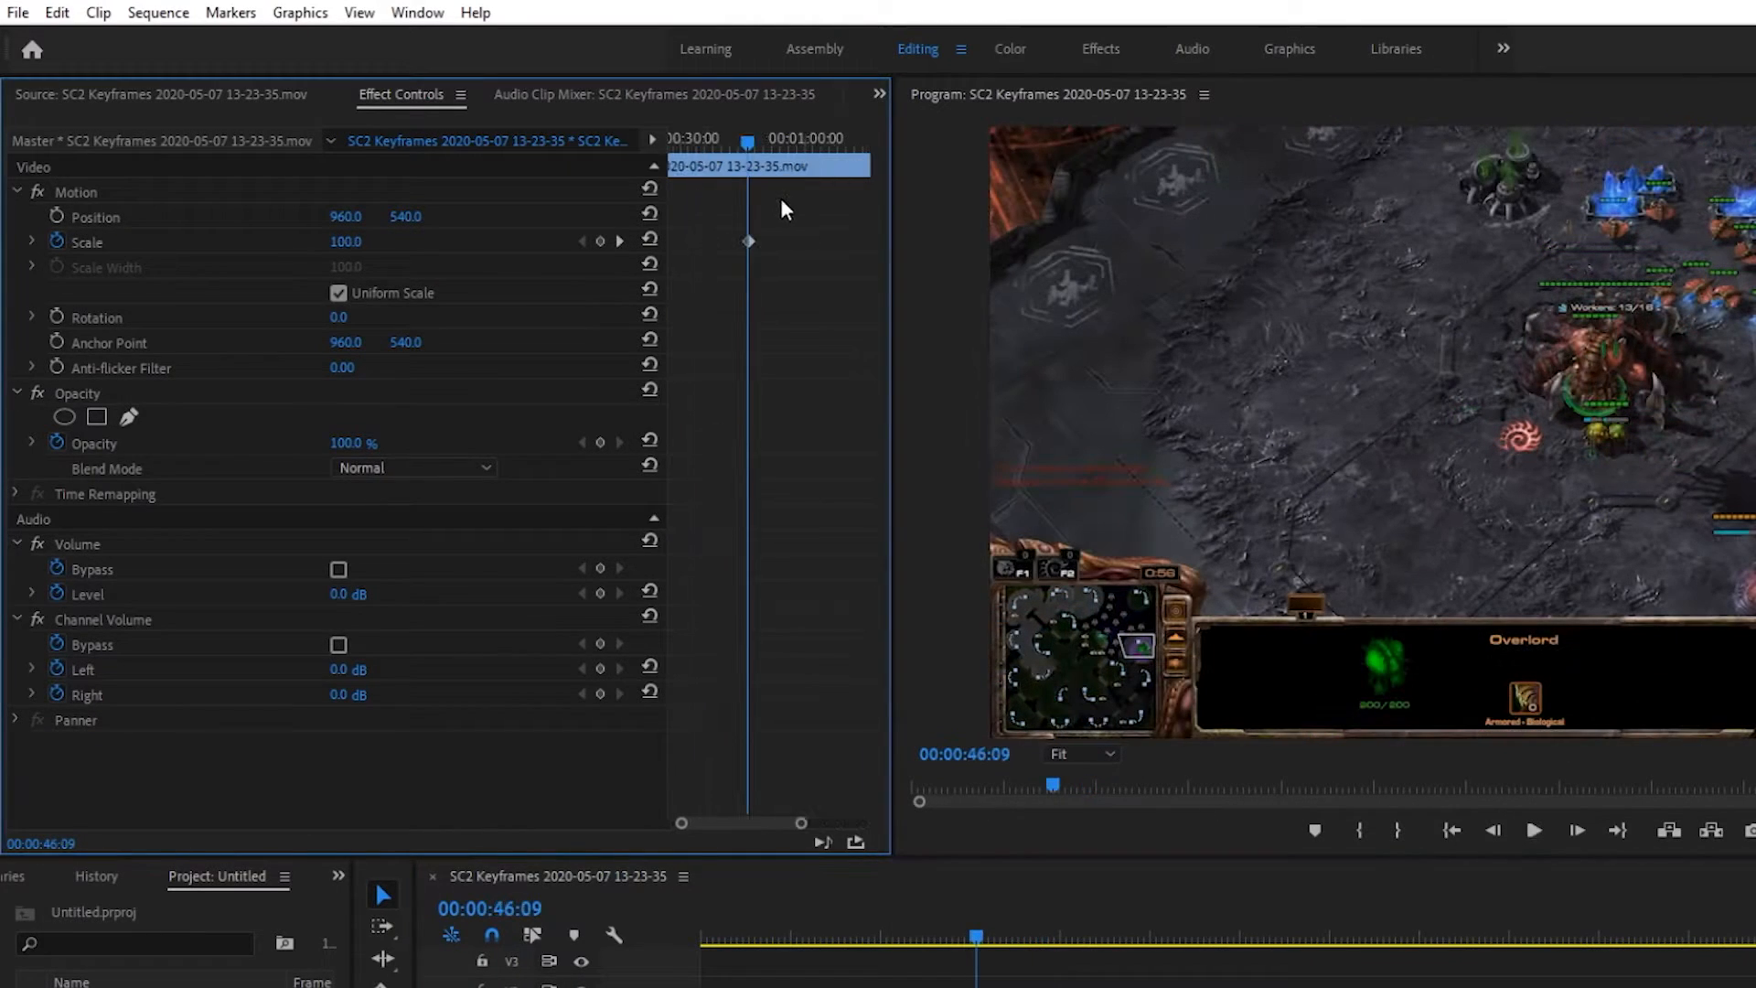
scroll(783, 224, "down", 1)
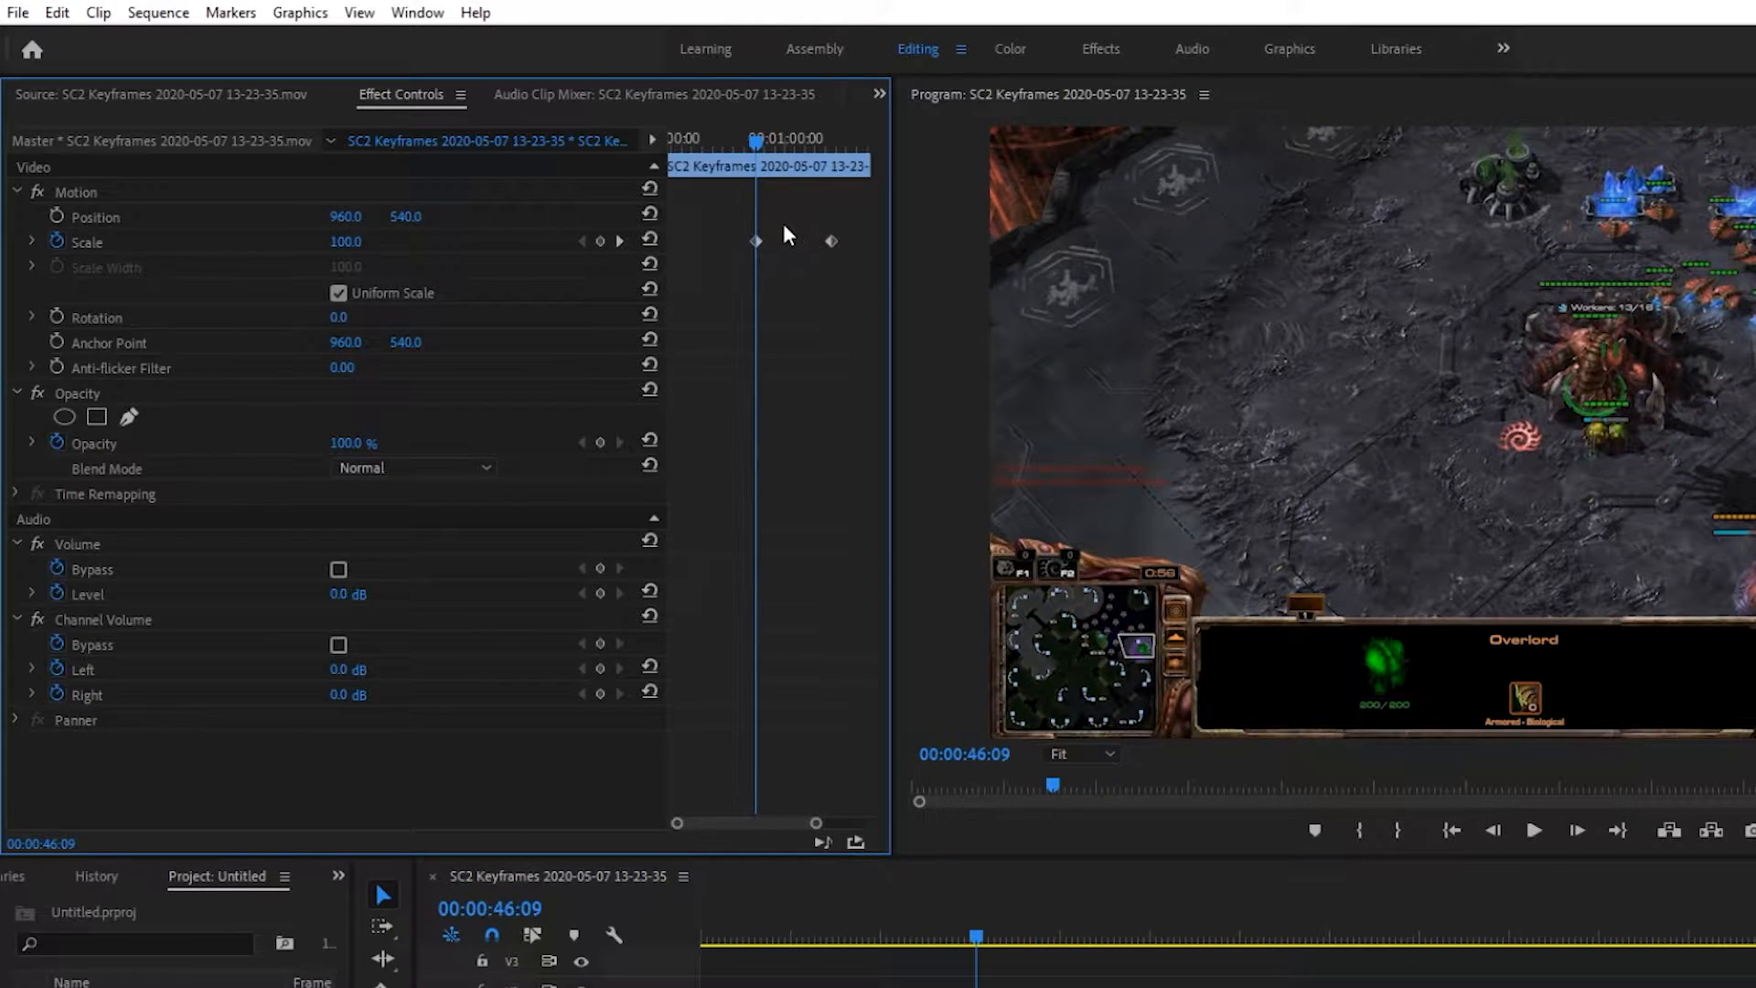
left_click_drag(832, 243, 776, 243)
left_click_drag(755, 148, 748, 145)
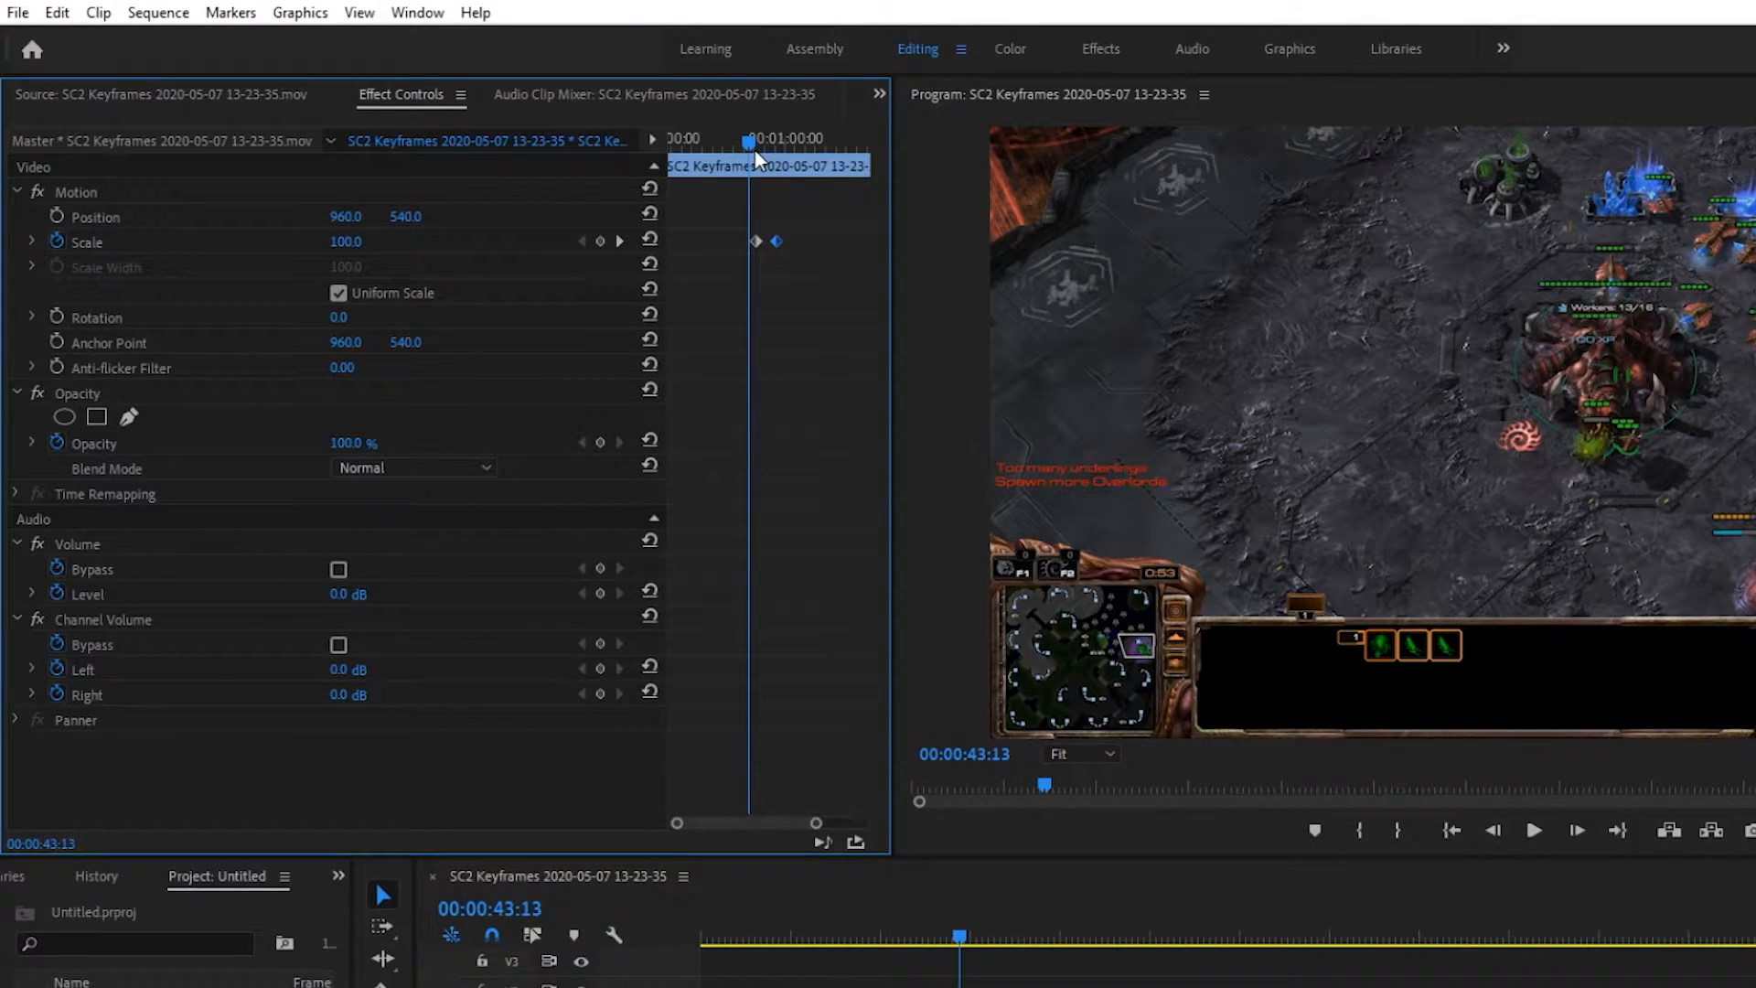
key("space")
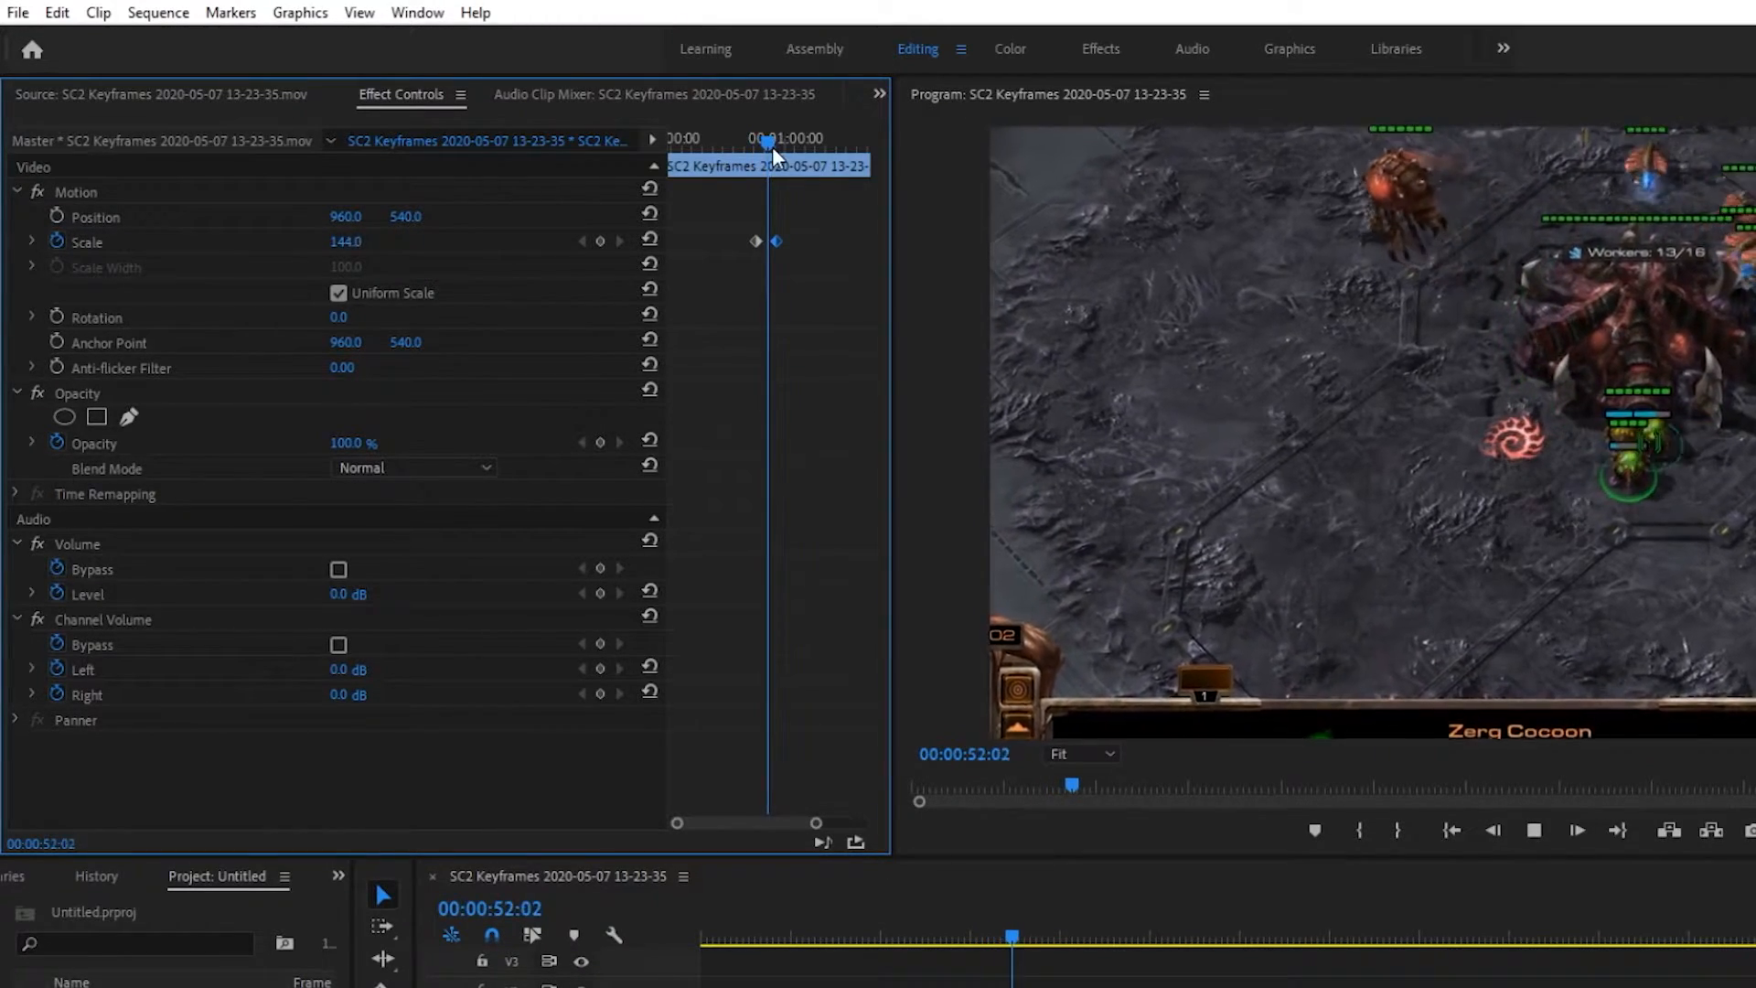
Step: Move the second Scale keyframe to 00:00:49:07 and play back the faster zoom
left_click_drag(769, 142, 756, 142)
key("equal")
key("equal")
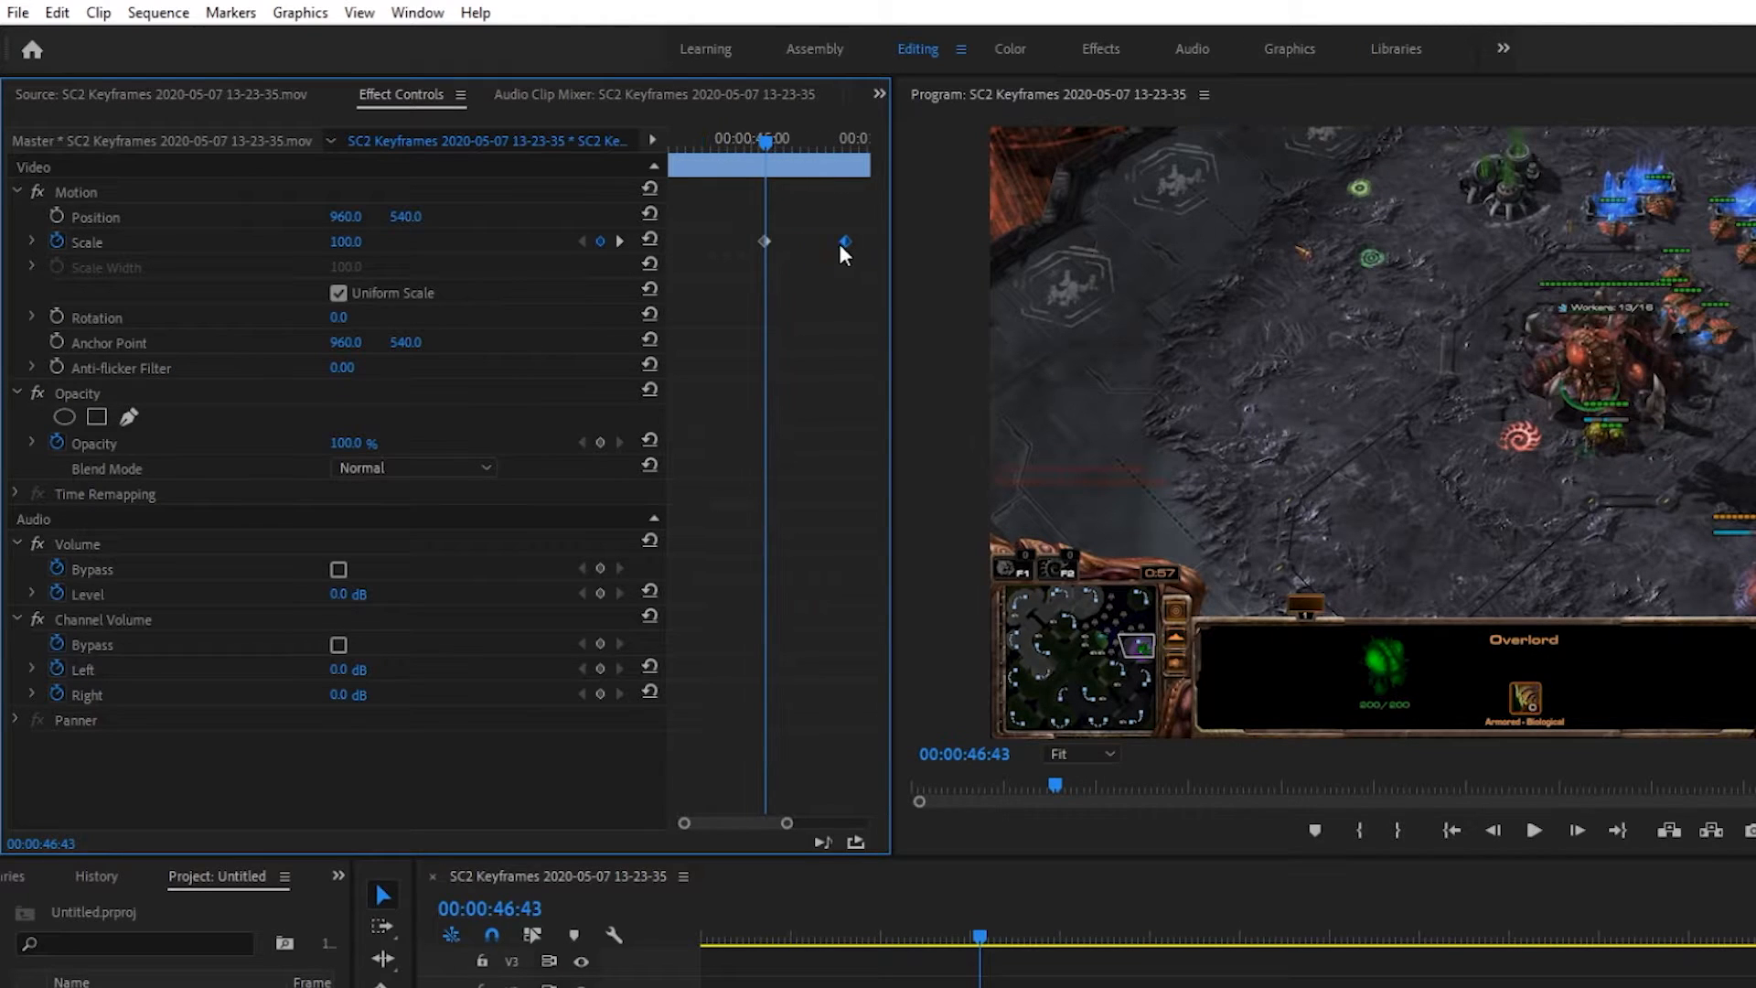
left_click_drag(843, 243, 786, 245)
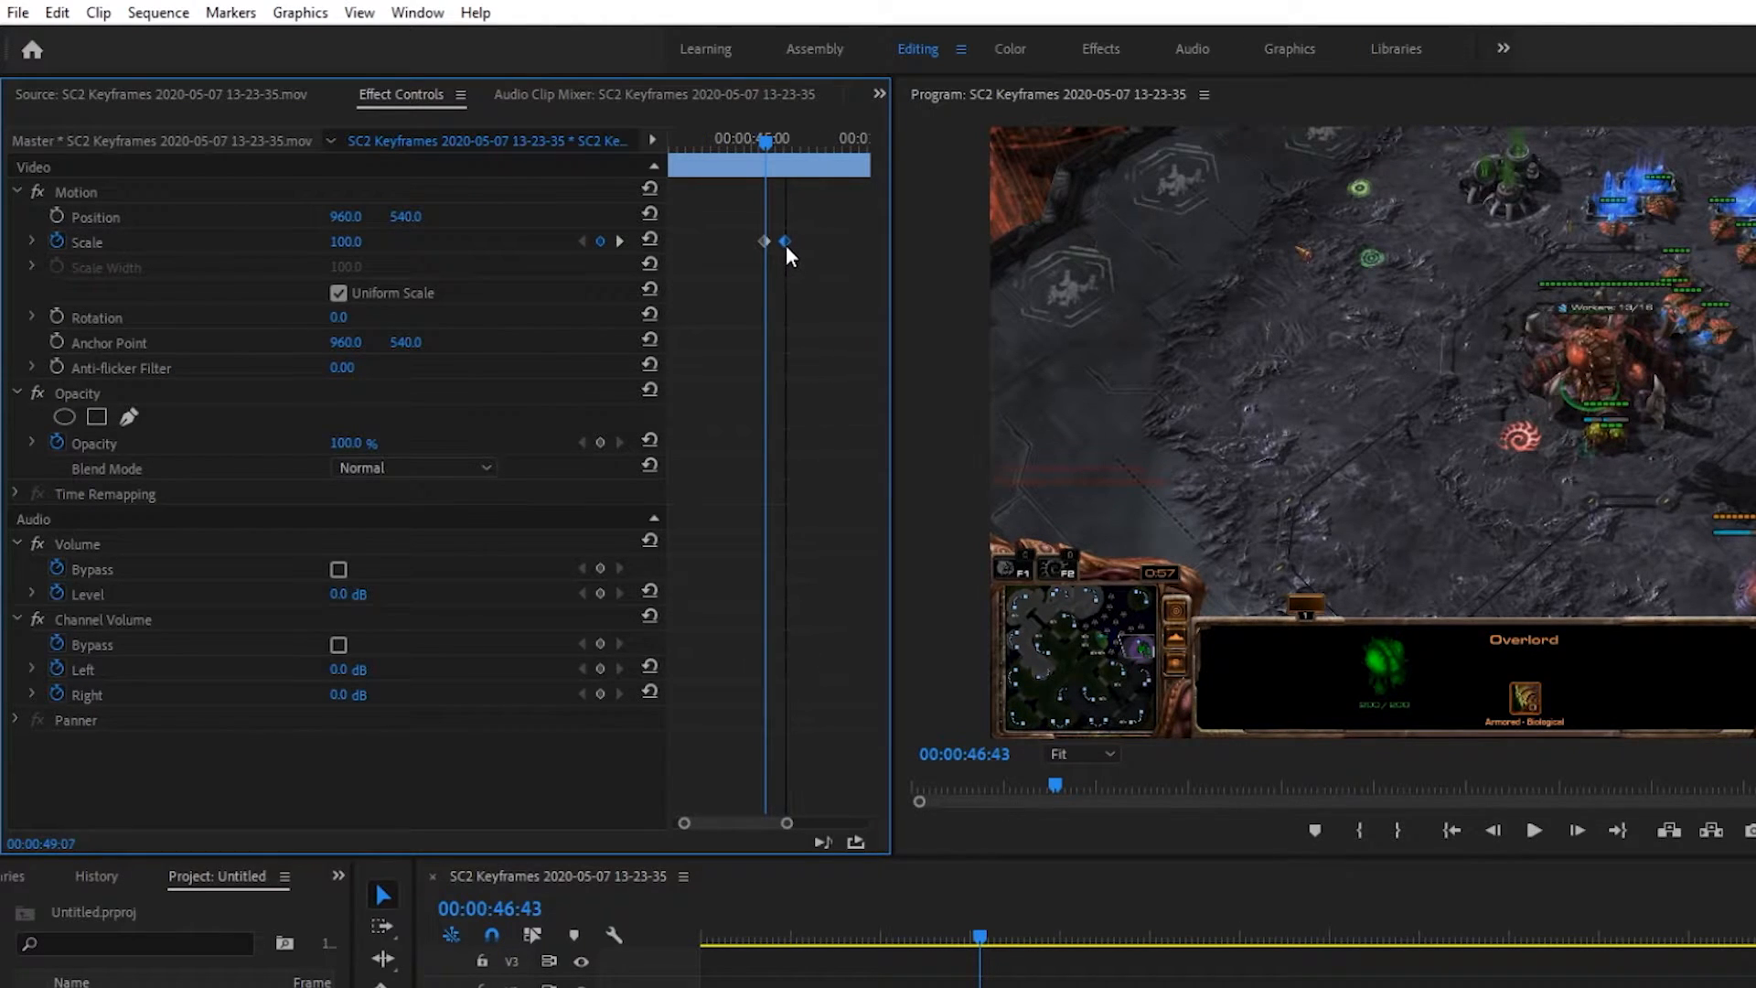
left_click_drag(765, 144, 743, 150)
key("space")
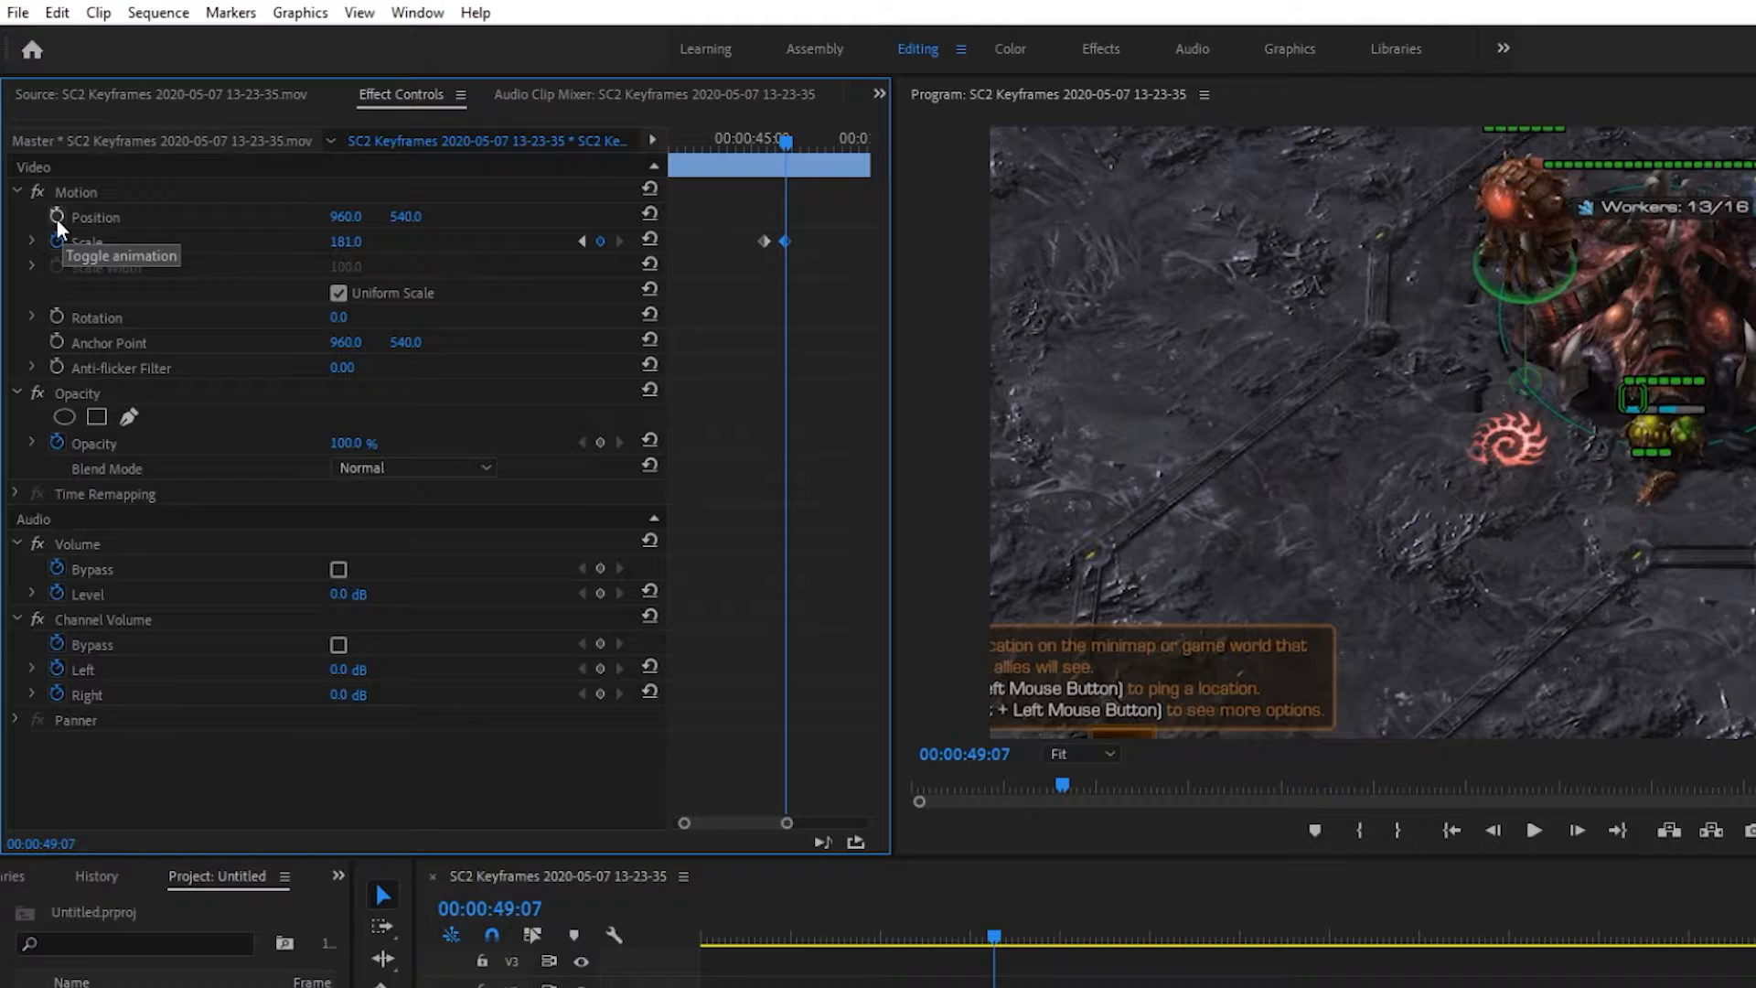
Step: Enable Position keyframing at 00:00:49:07 and add another Position keyframe alongside the first Scale keyframe at 00:00:46:43
left_click(57, 217)
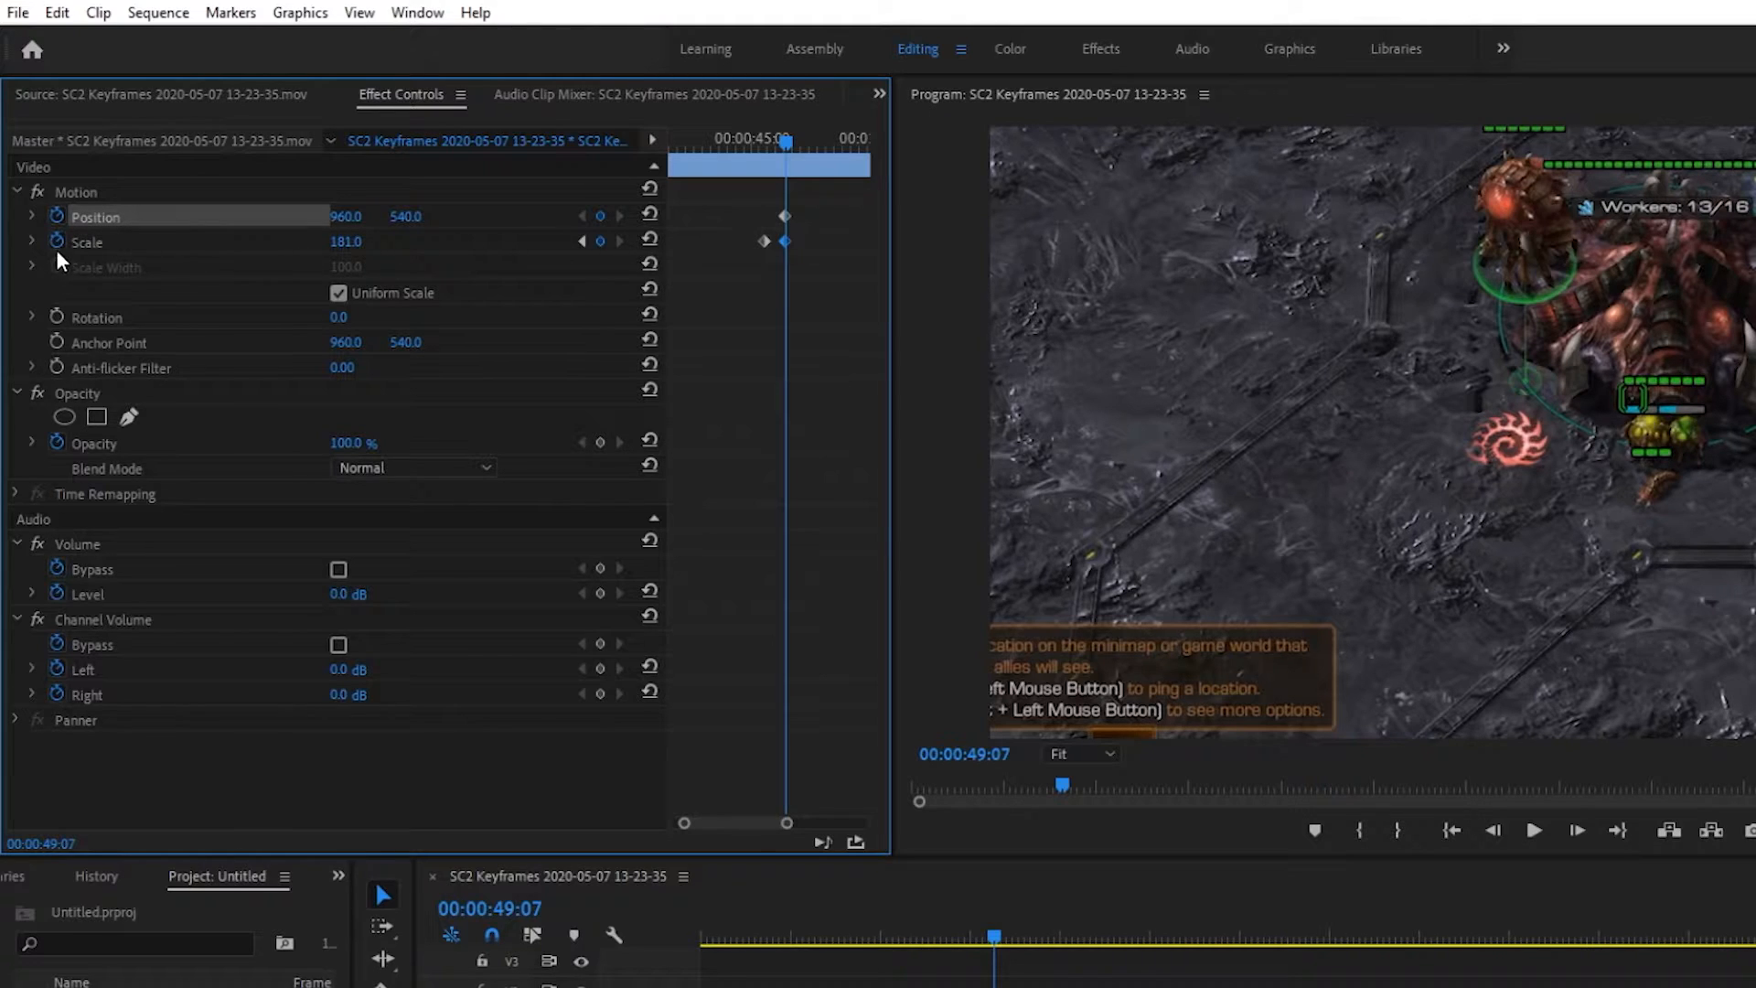
left_click(581, 241)
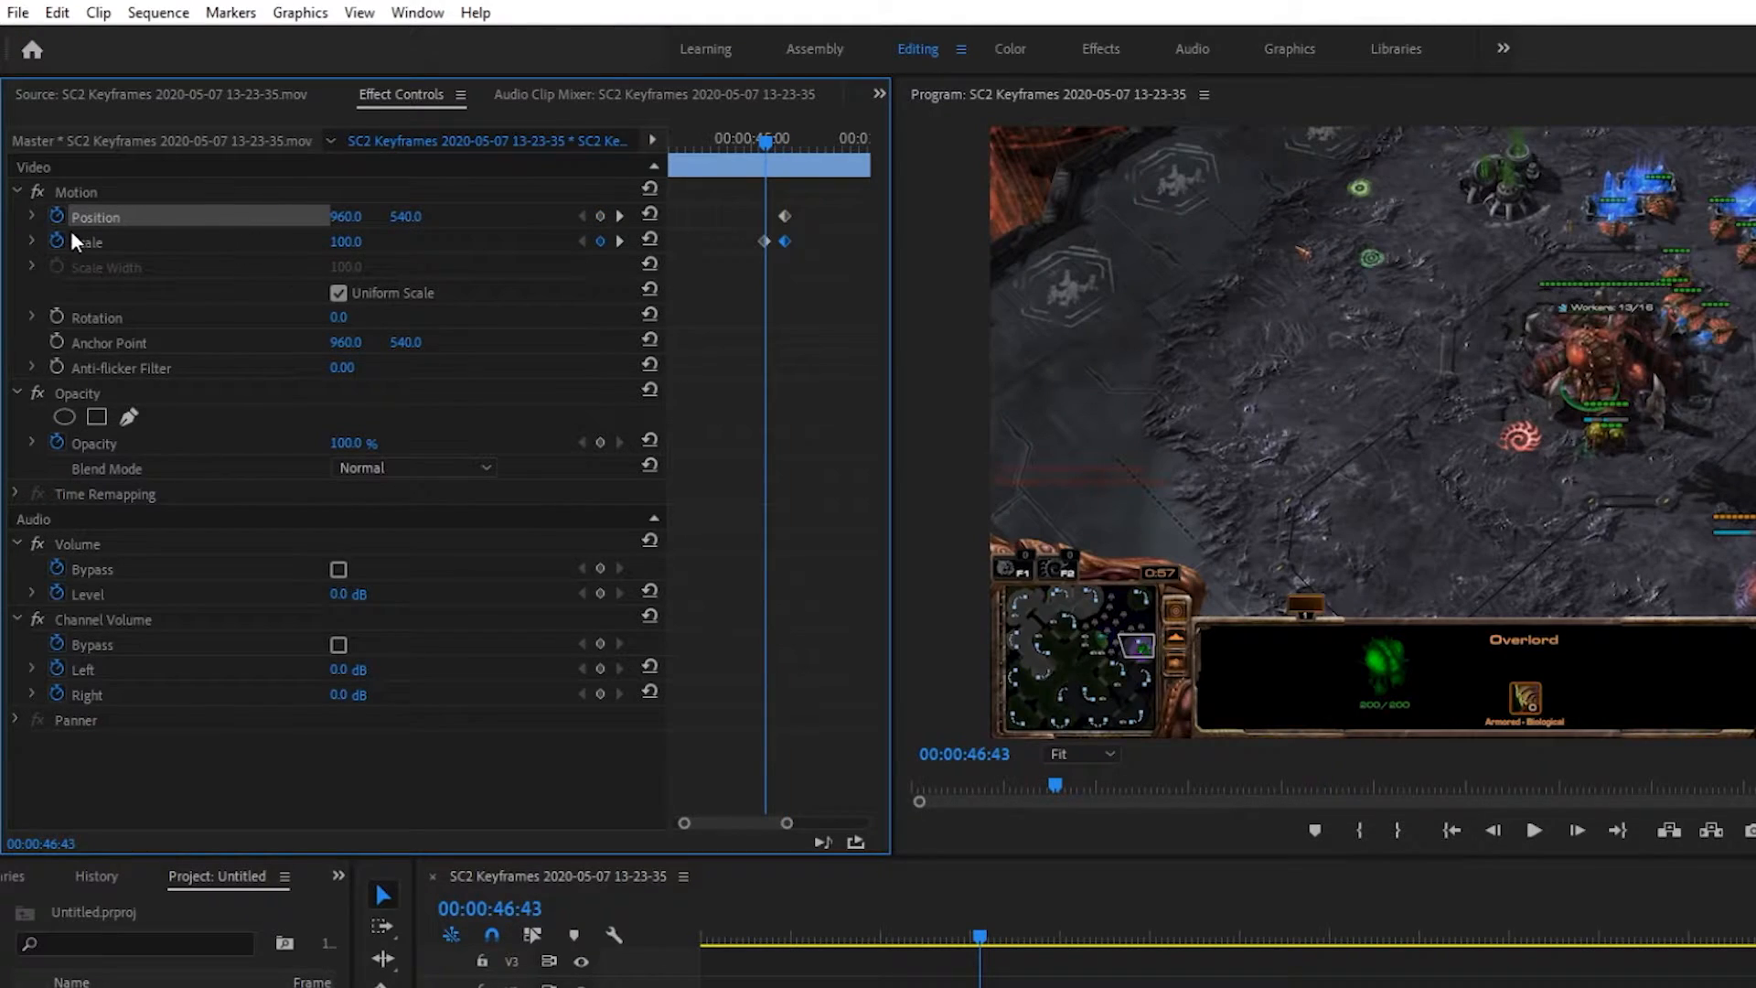
left_click(600, 217)
left_click(620, 218)
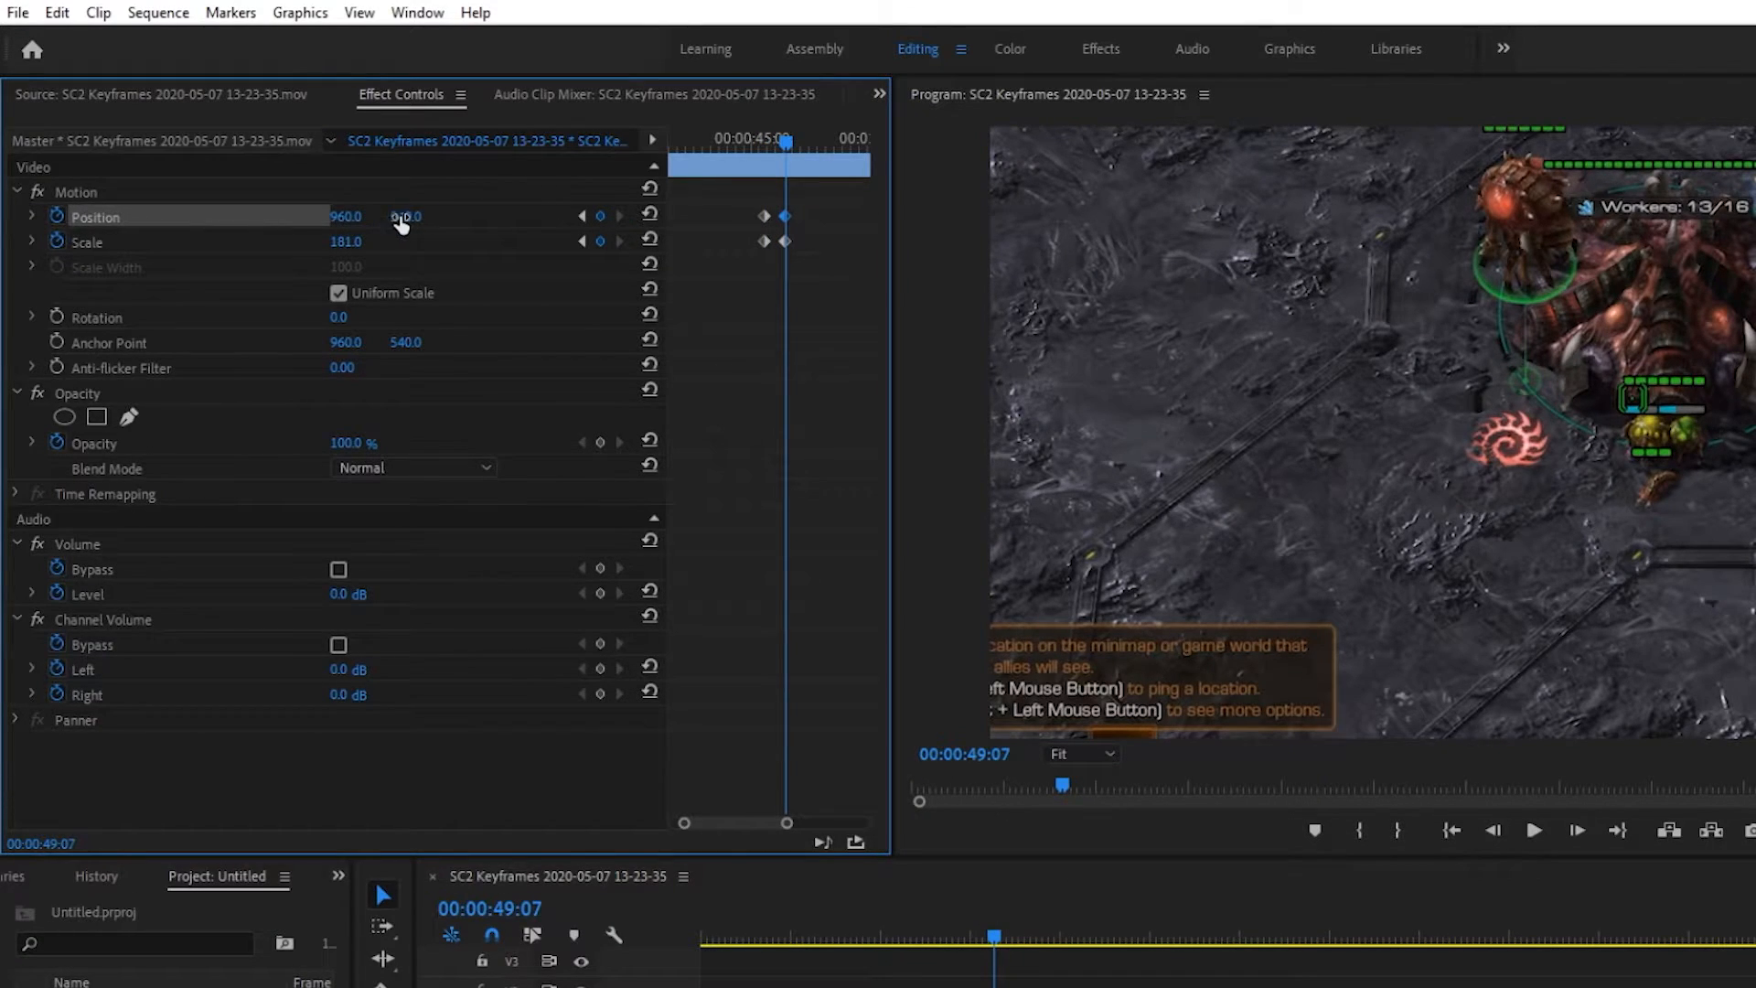
Step: Set Position at the second keyframe to 756, 719, centring the hatchery, and play back the combined move
left_click(347, 215)
type("920")
key("Return")
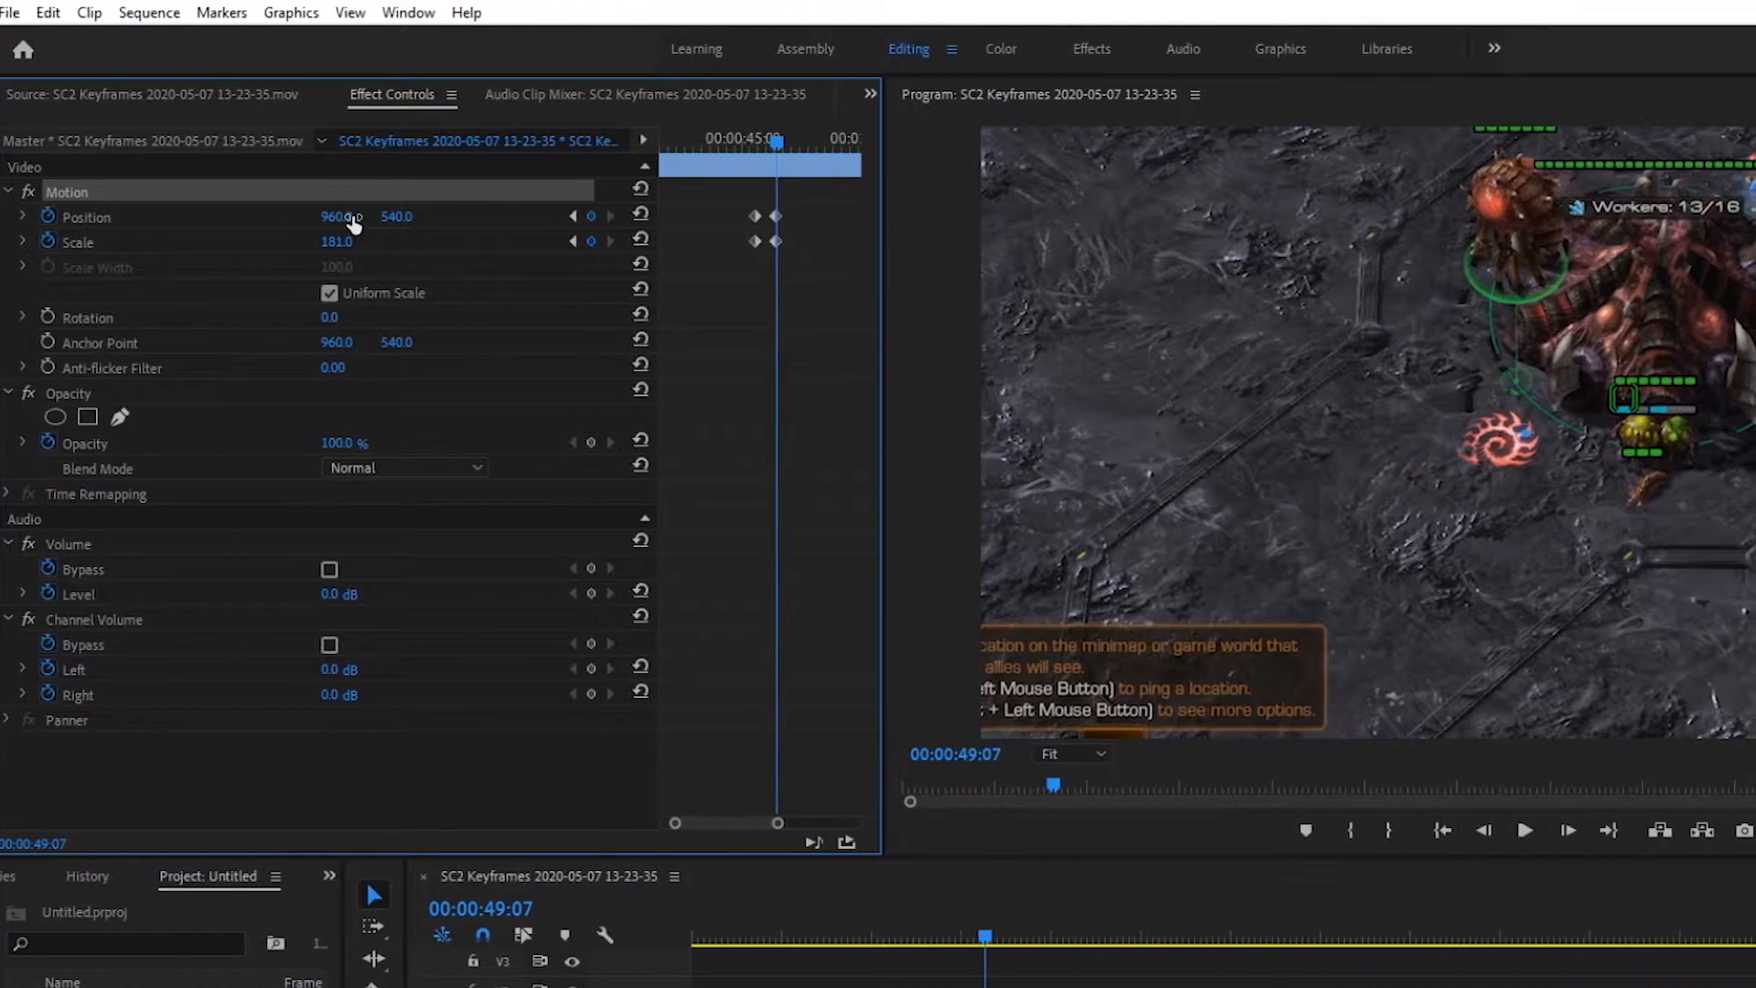
left_click_drag(222, 221, 327, 210)
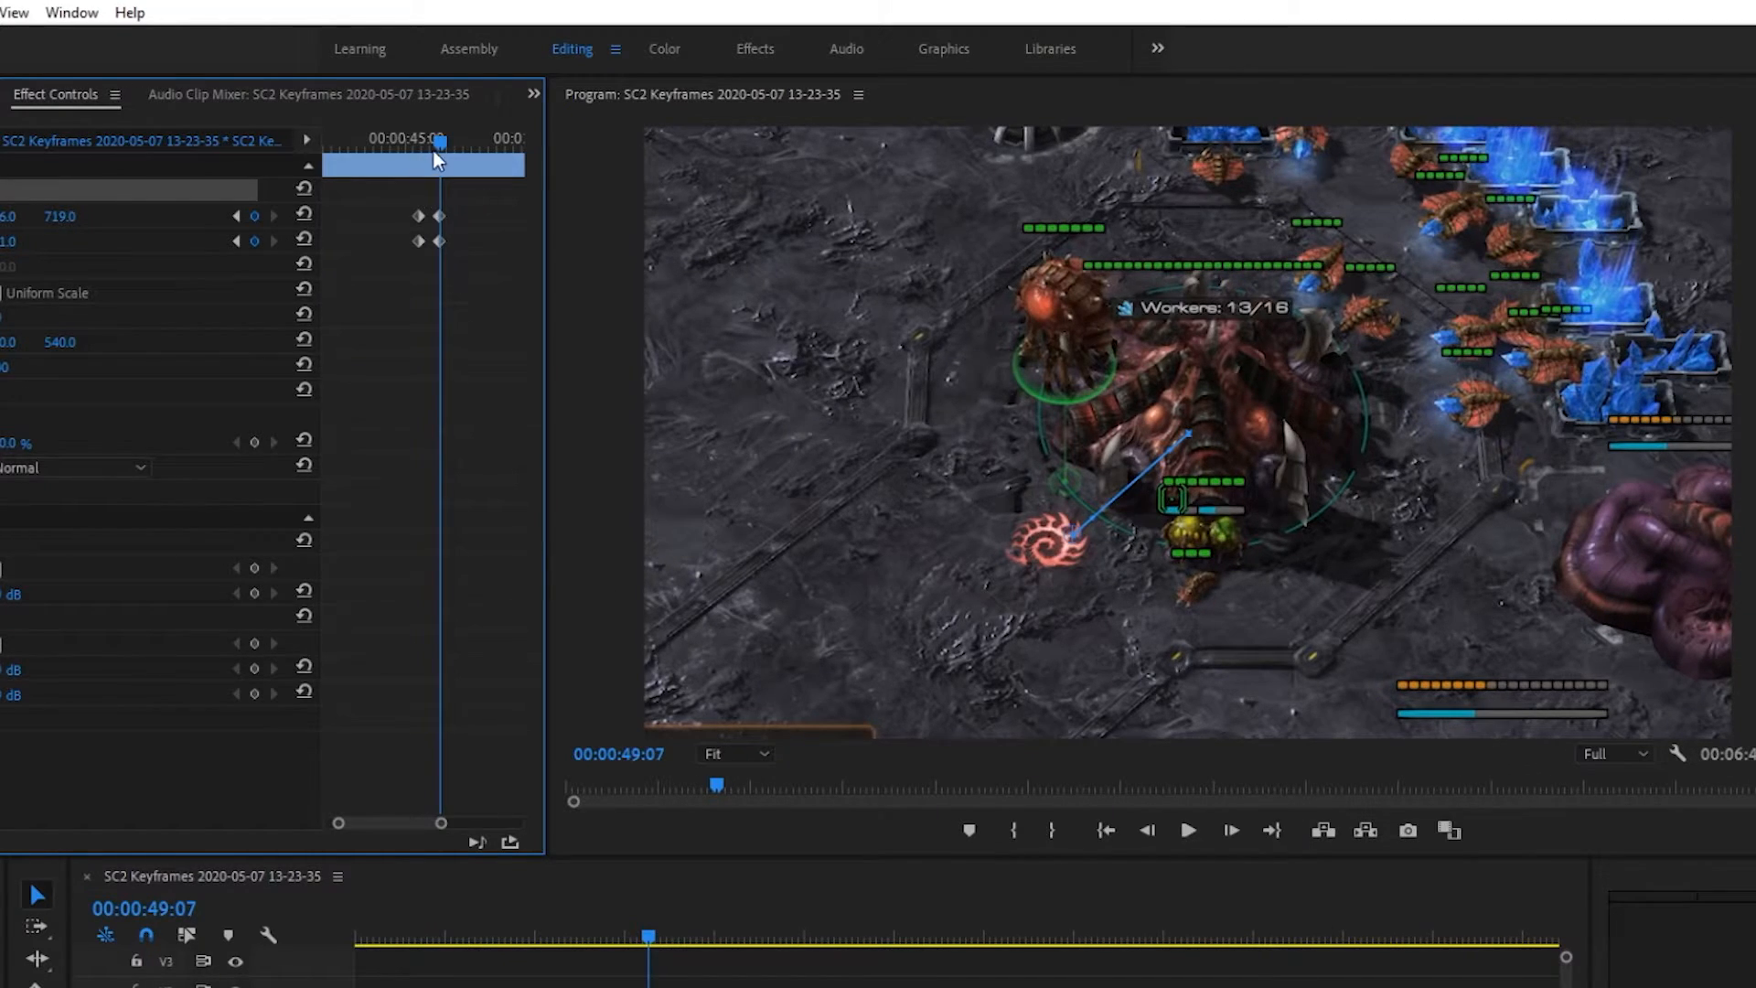
left_click_drag(439, 144, 410, 143)
key("space")
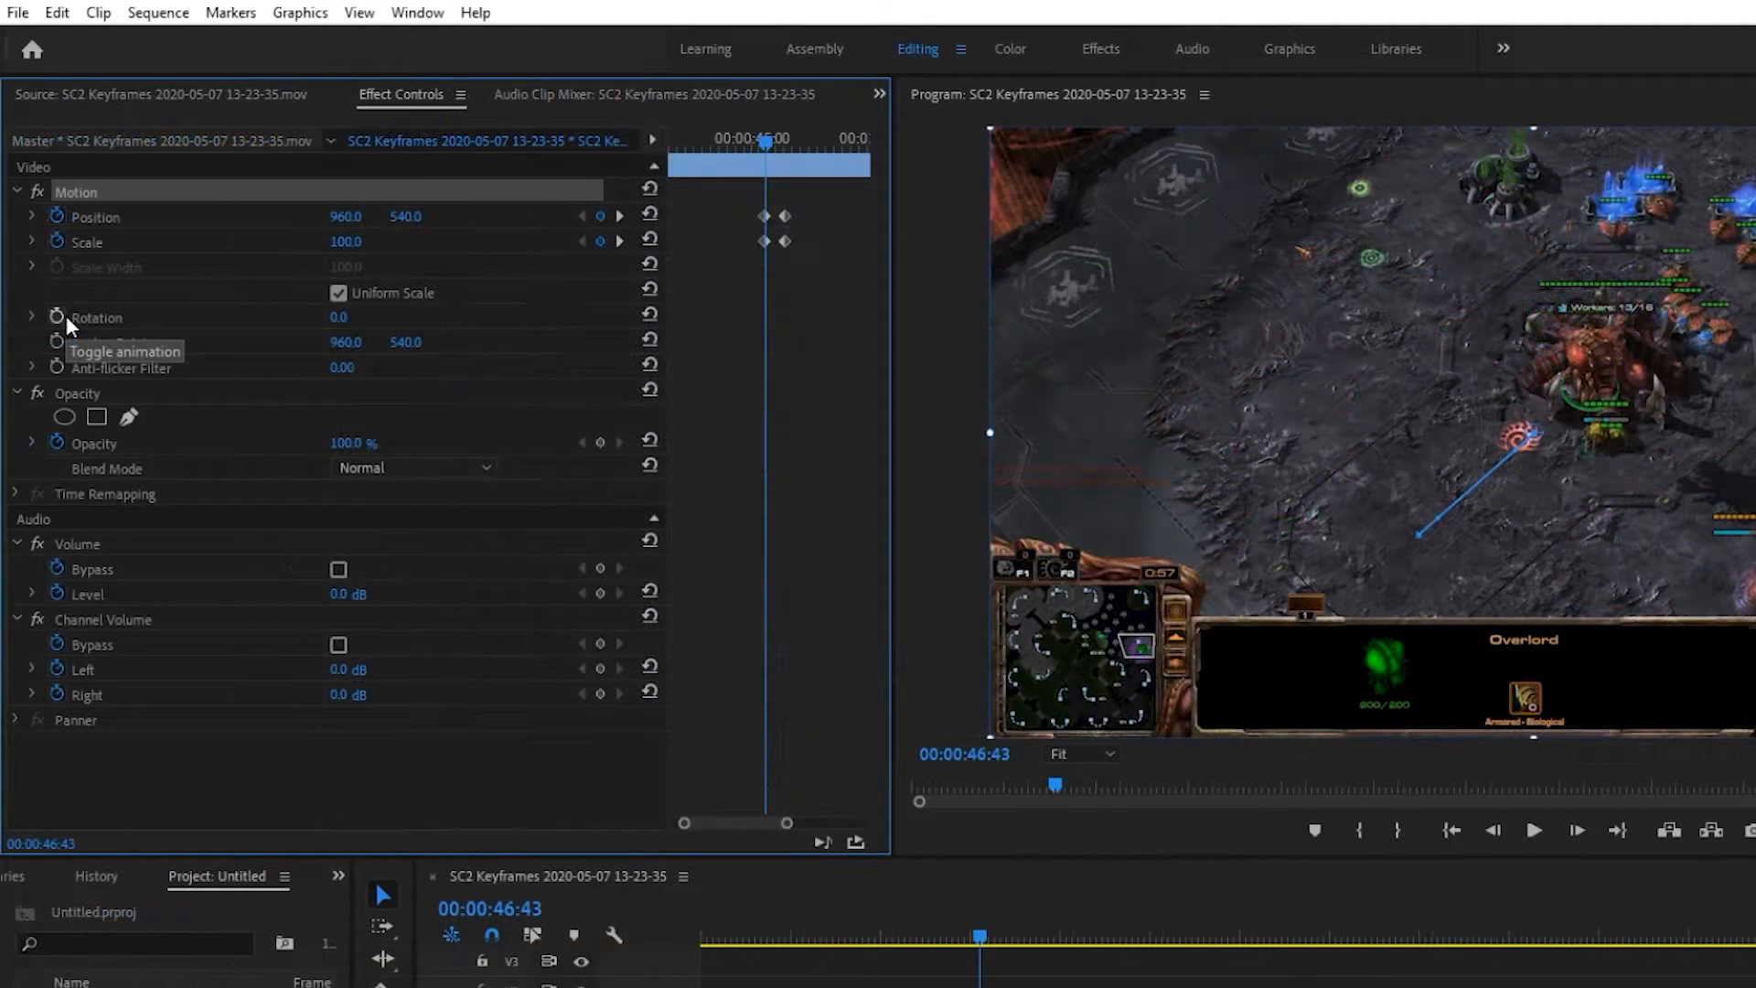
Step: Add Rotation keyframes at 00:00:46:43 and 00:00:49:07, and set the second one to 180°
left_click(60, 319)
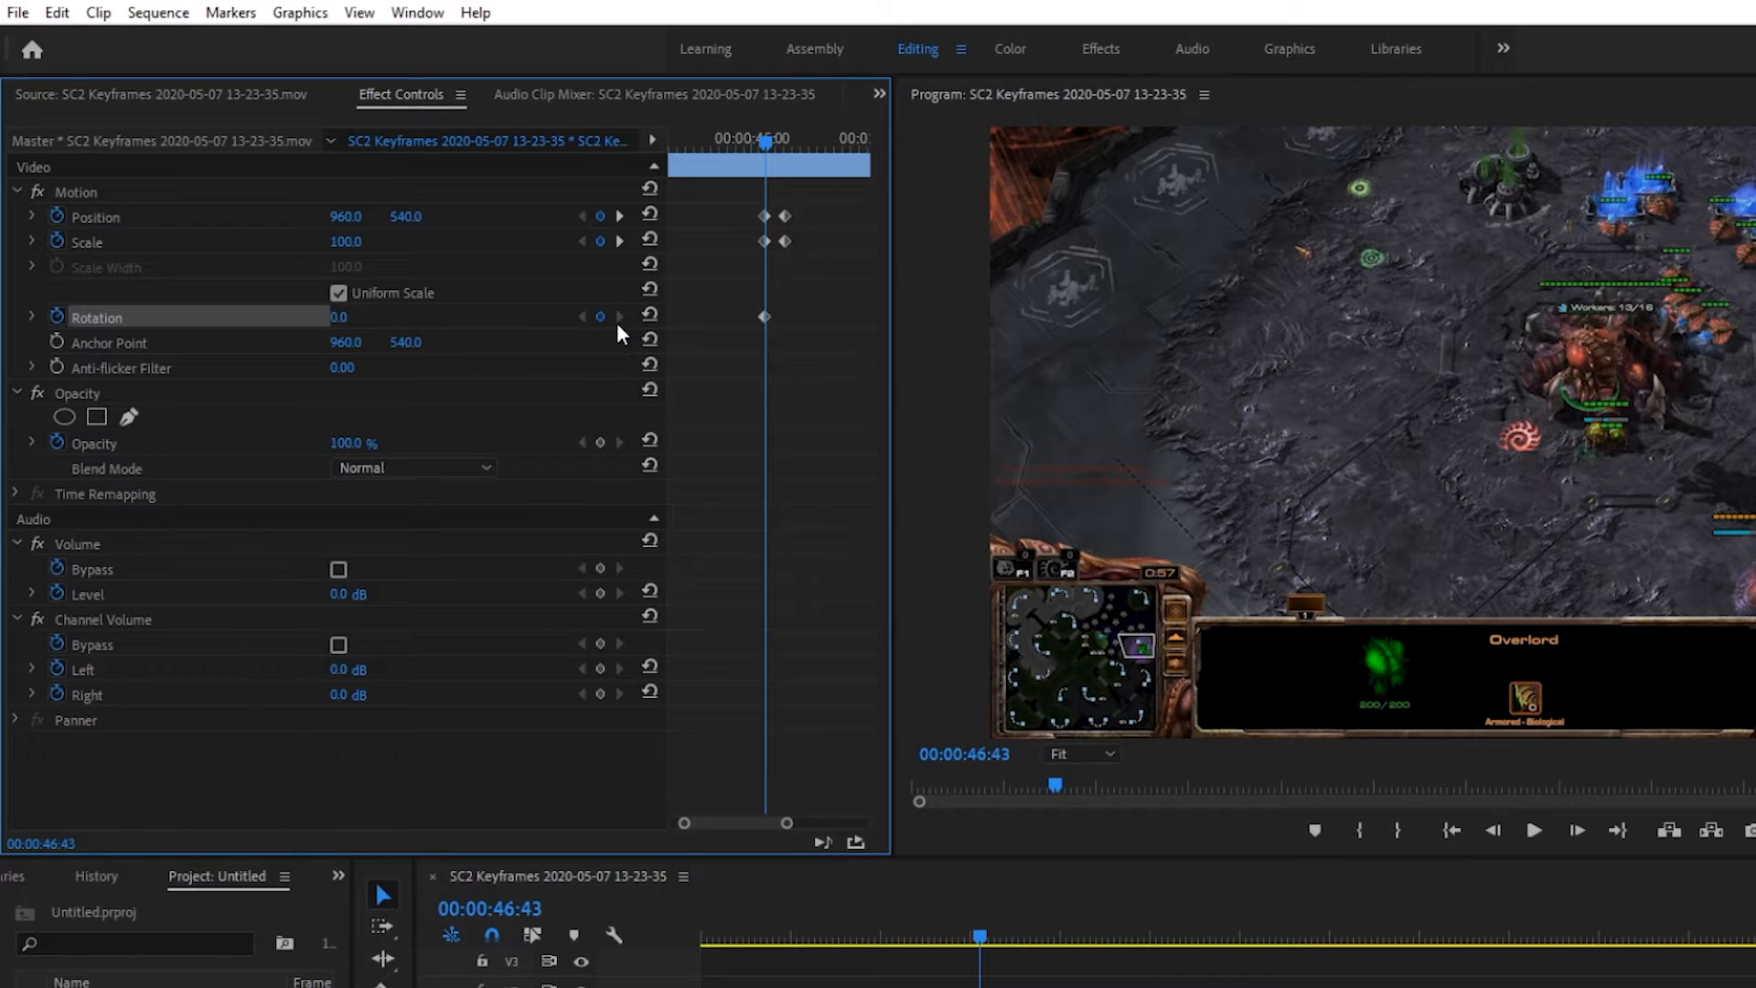
left_click(620, 240)
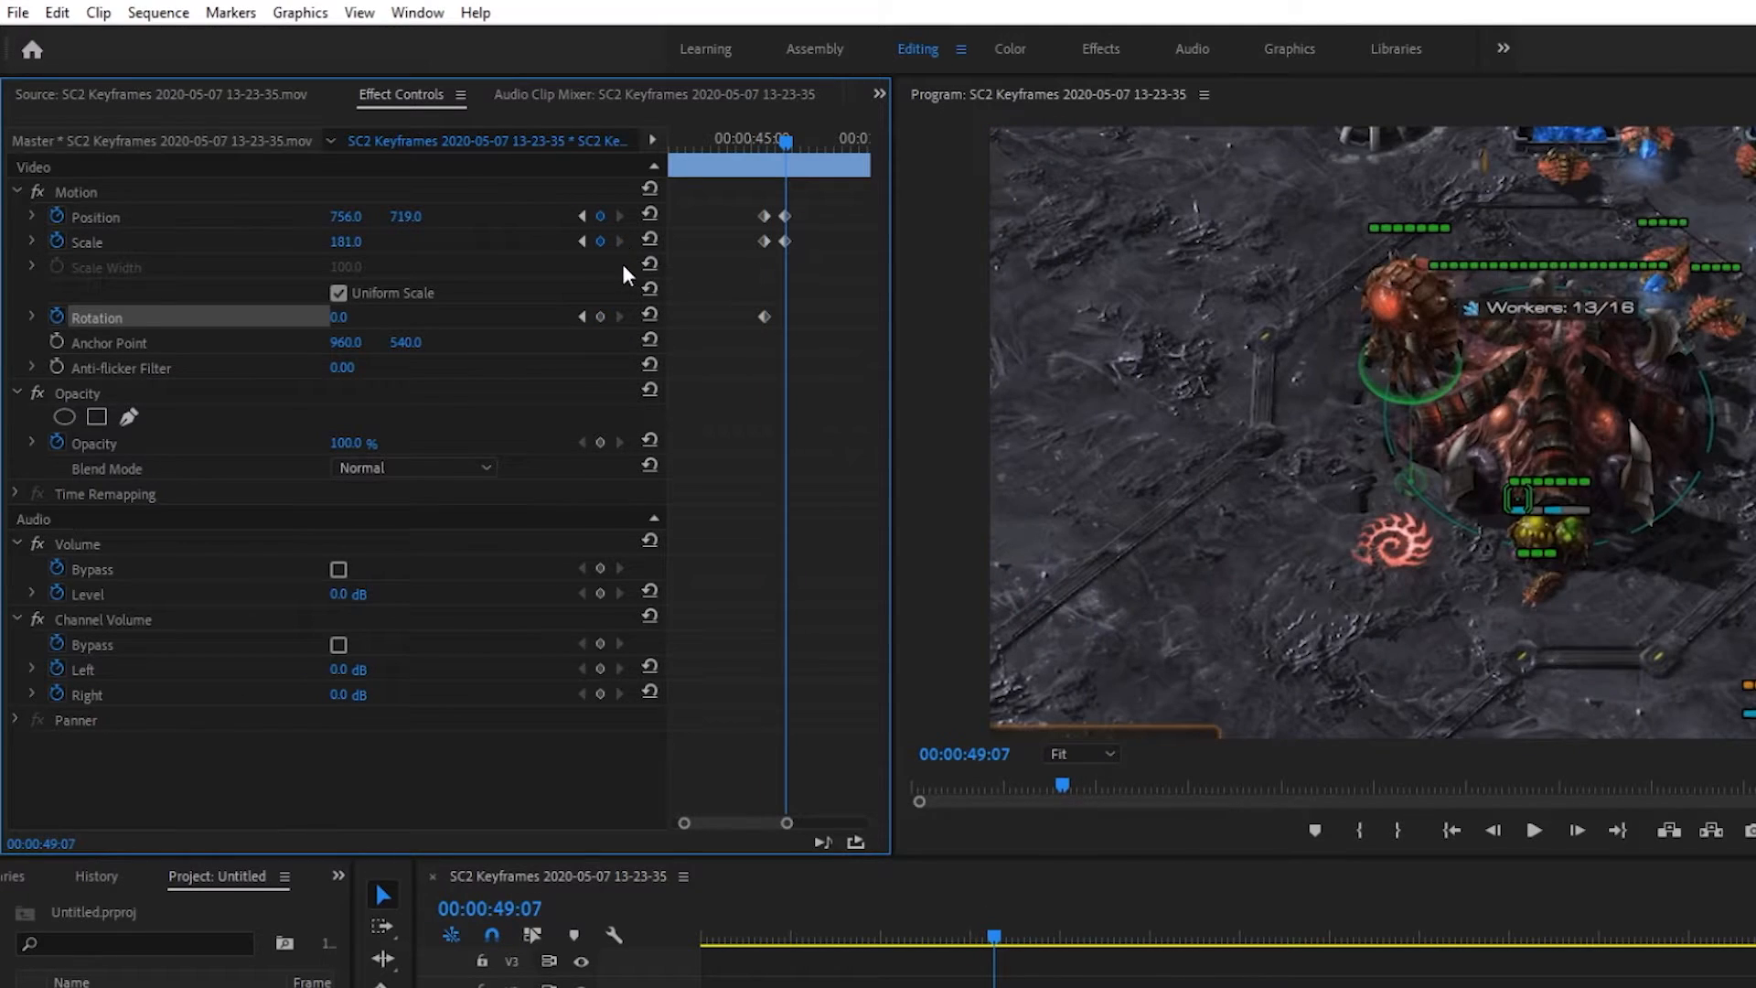
left_click(601, 316)
left_click_drag(376, 325, 593, 327)
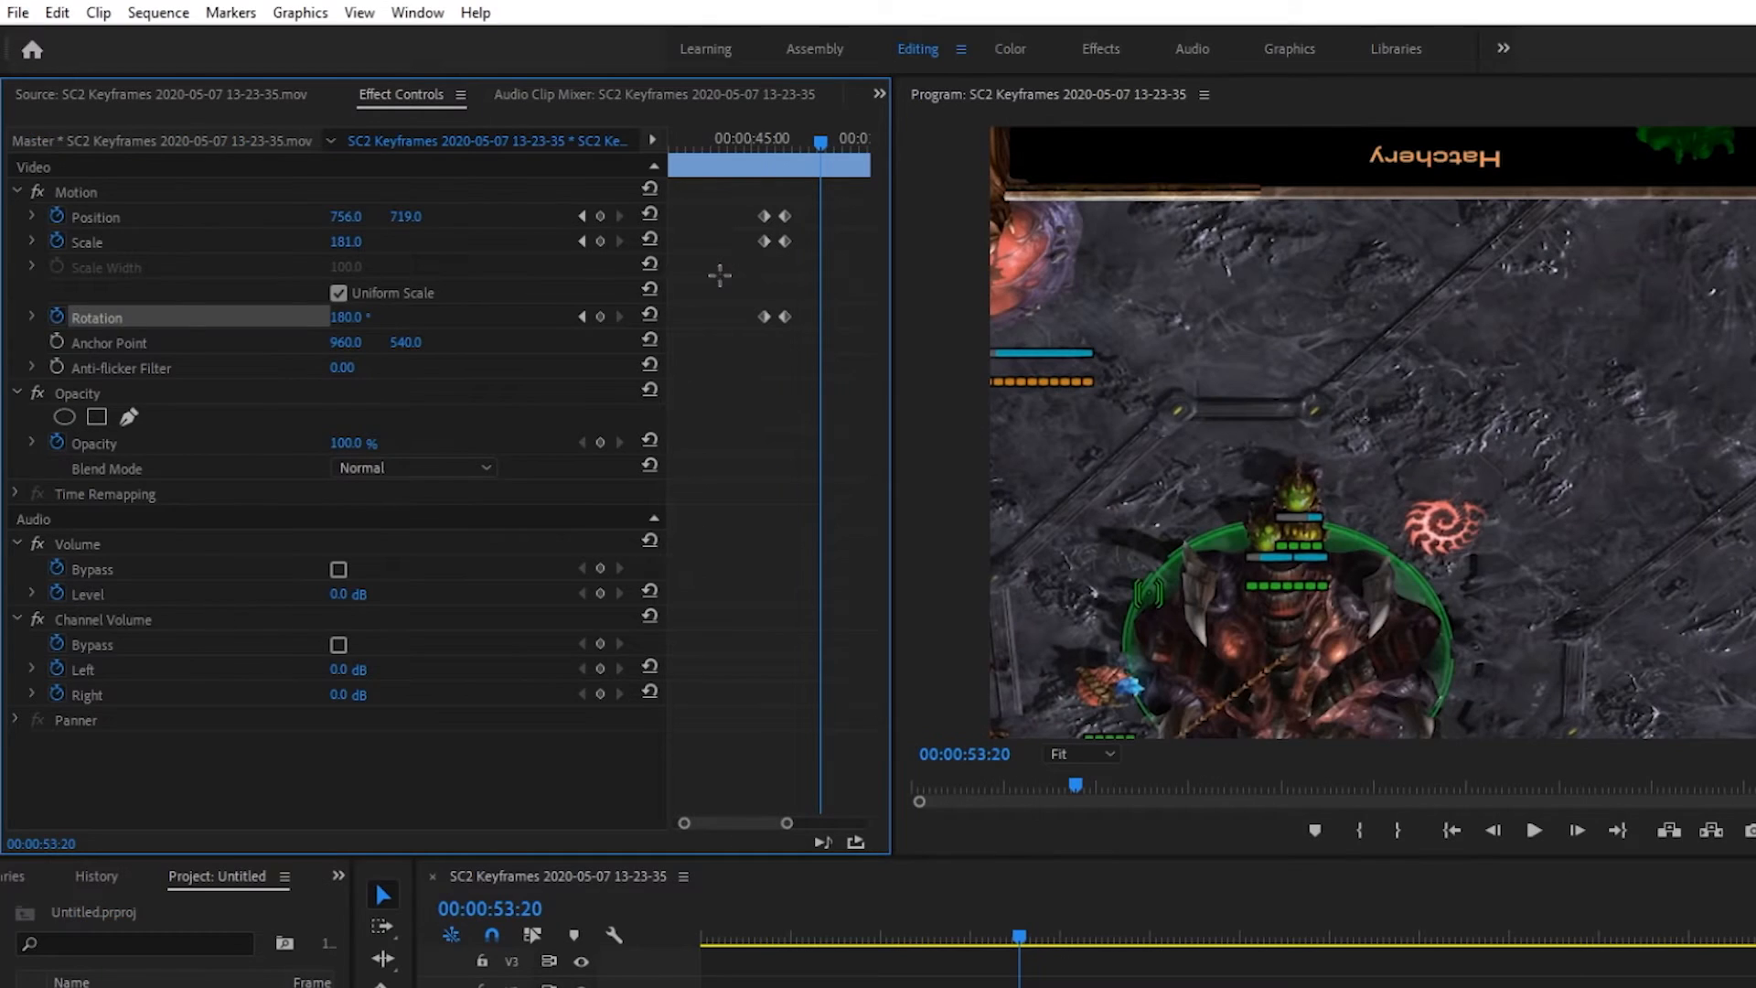
Step: Delete both Rotation keyframes
left_click_drag(720, 274, 808, 337)
key("Delete")
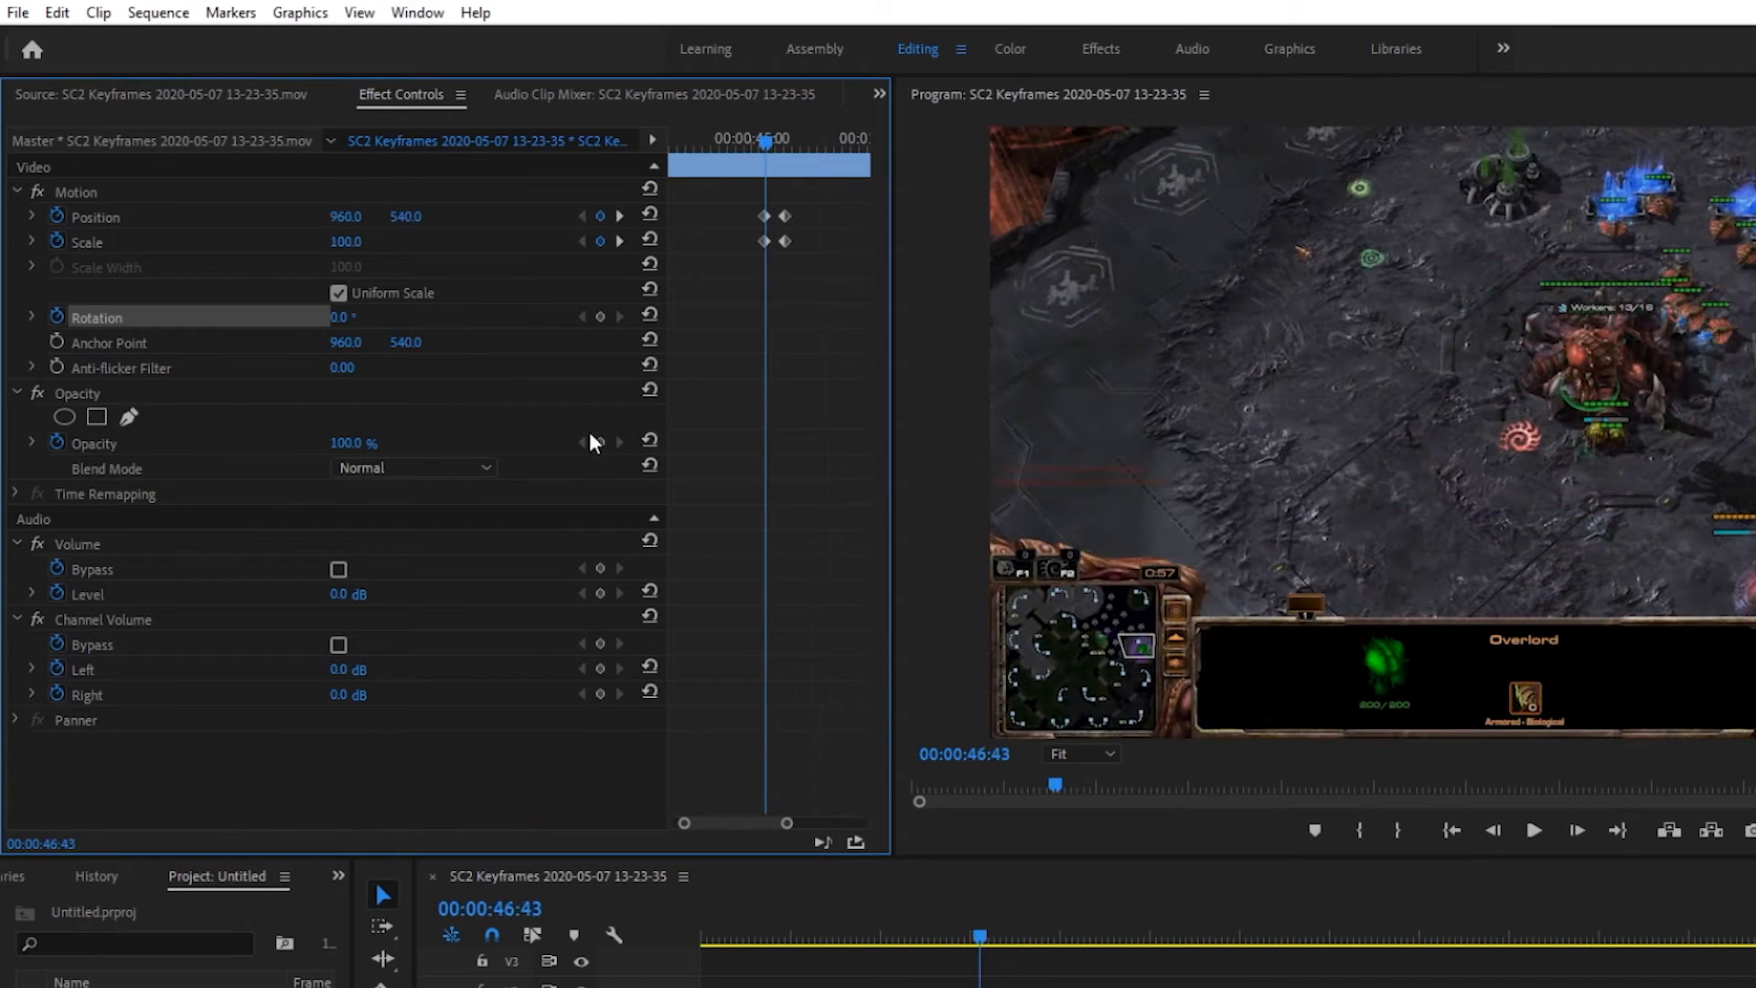
Step: Add Opacity keyframes at 00:00:46:43 and 00:00:49:07, set the first to 0%, and play back the fade-in
left_click(600, 443)
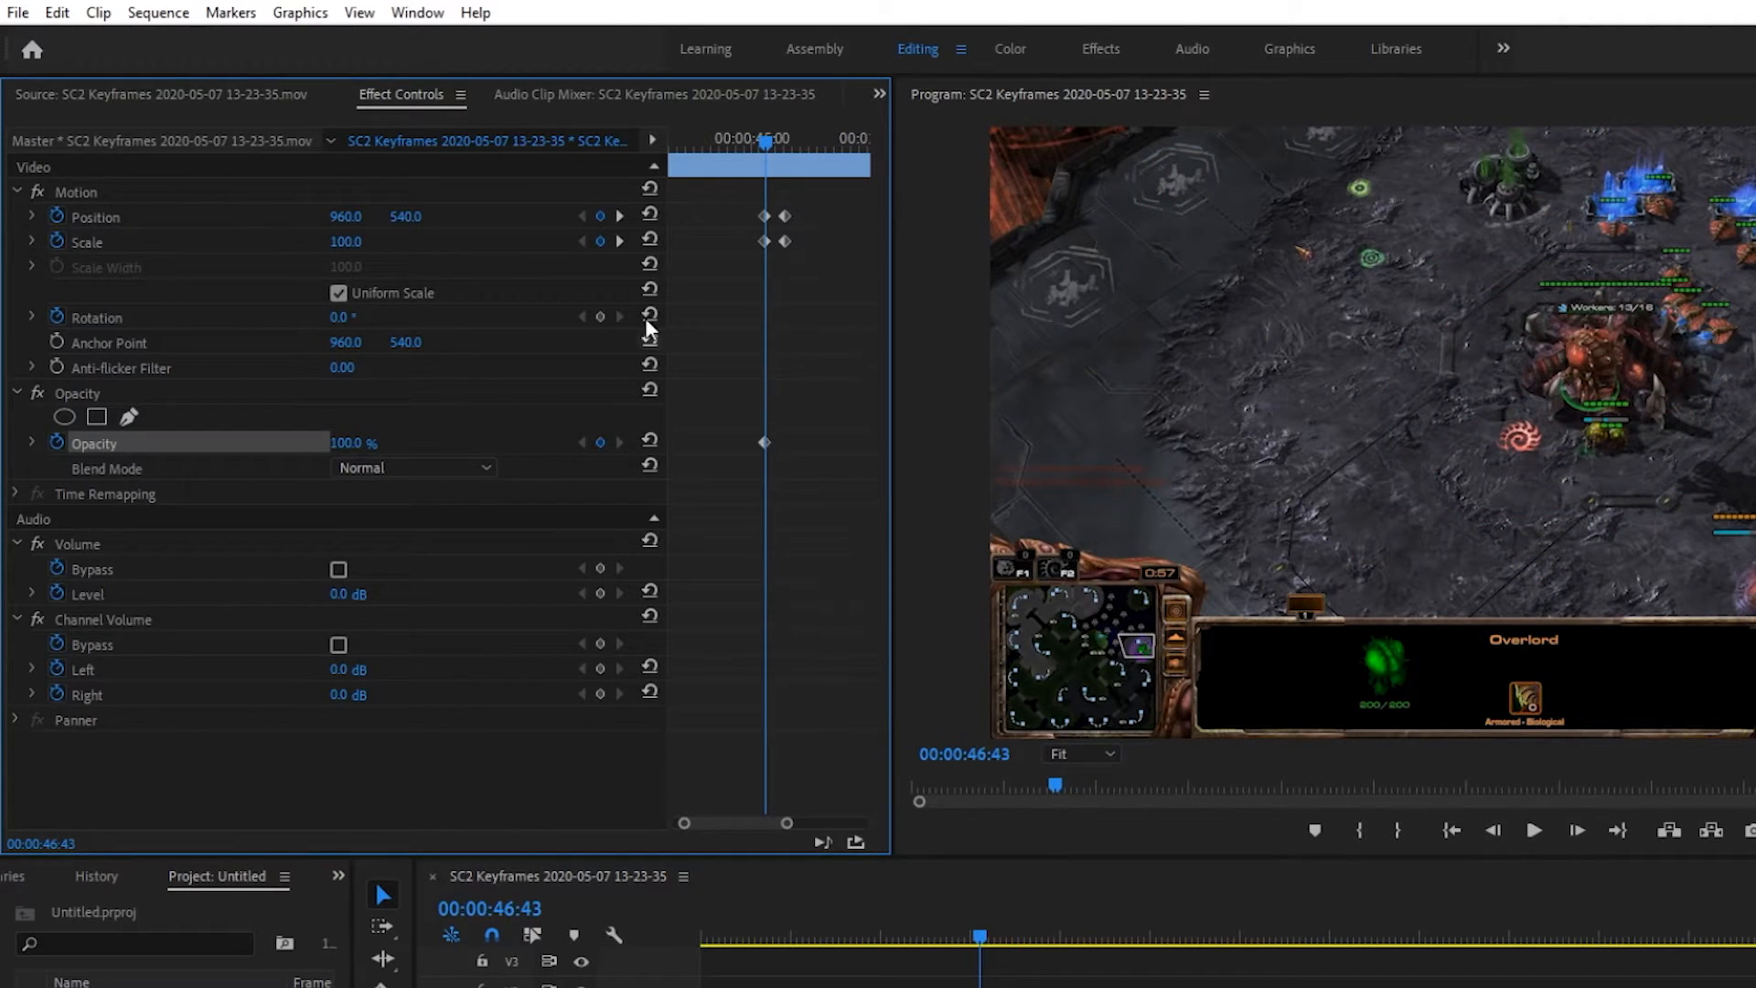
left_click(619, 241)
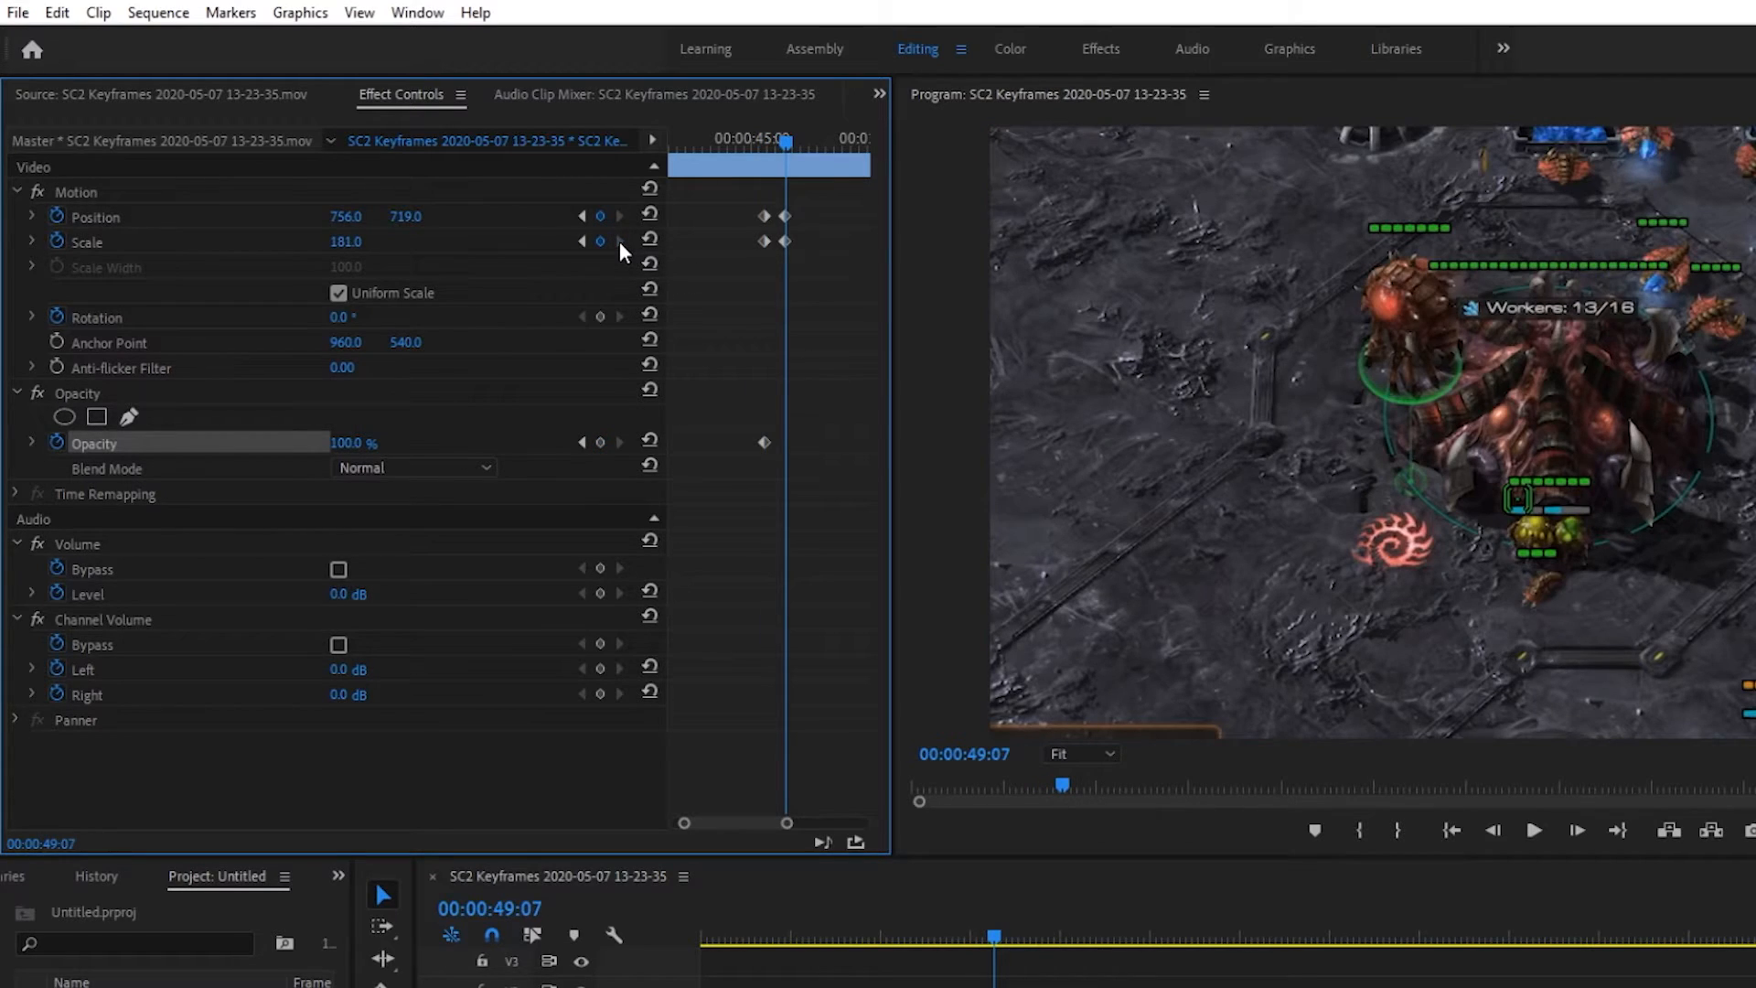
left_click(600, 443)
left_click(583, 443)
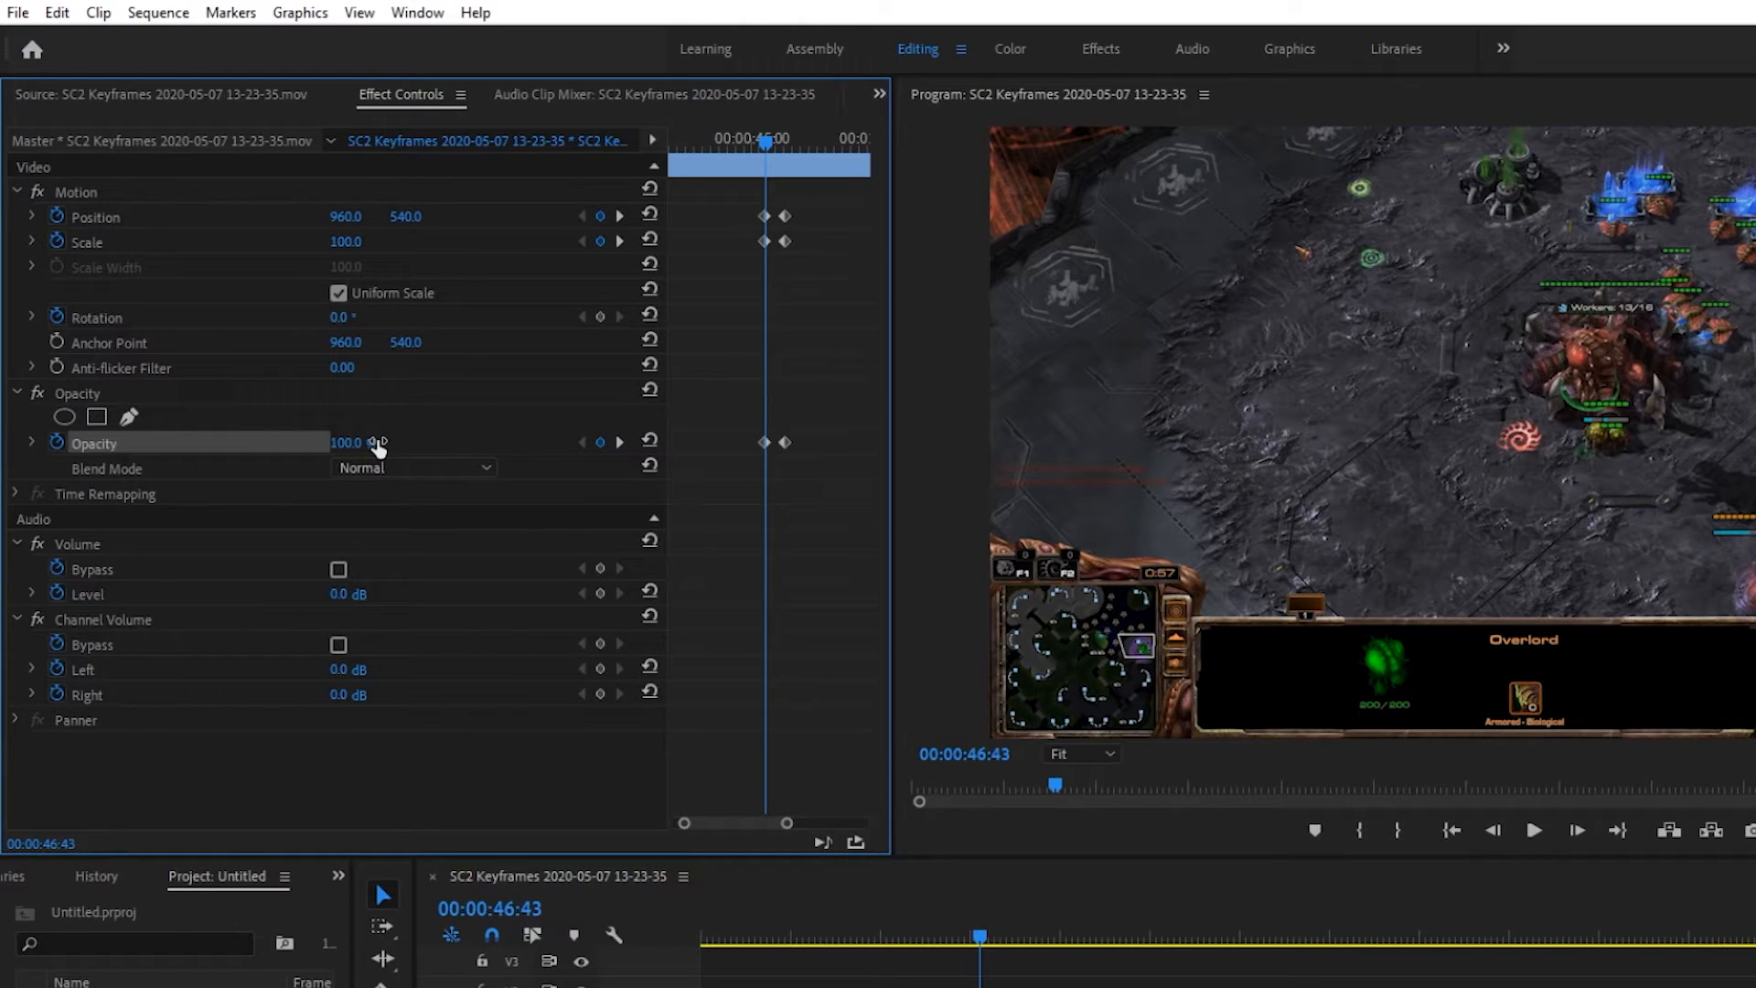
left_click_drag(377, 445, 201, 439)
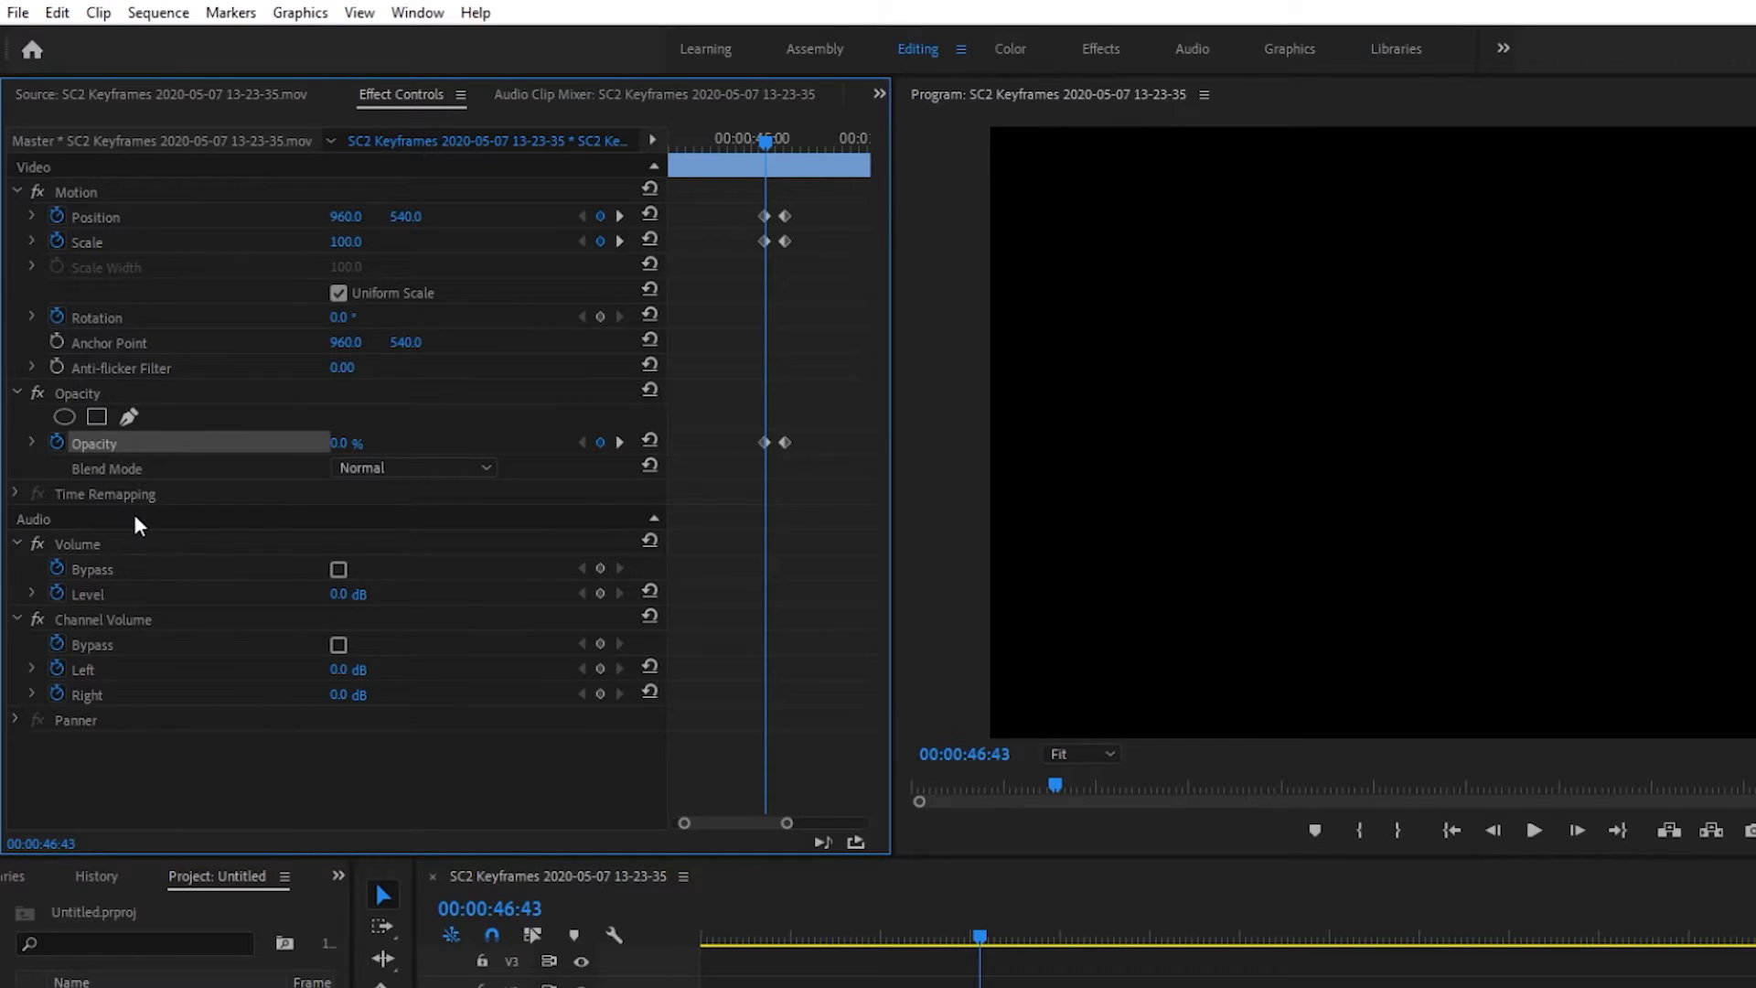
key("space")
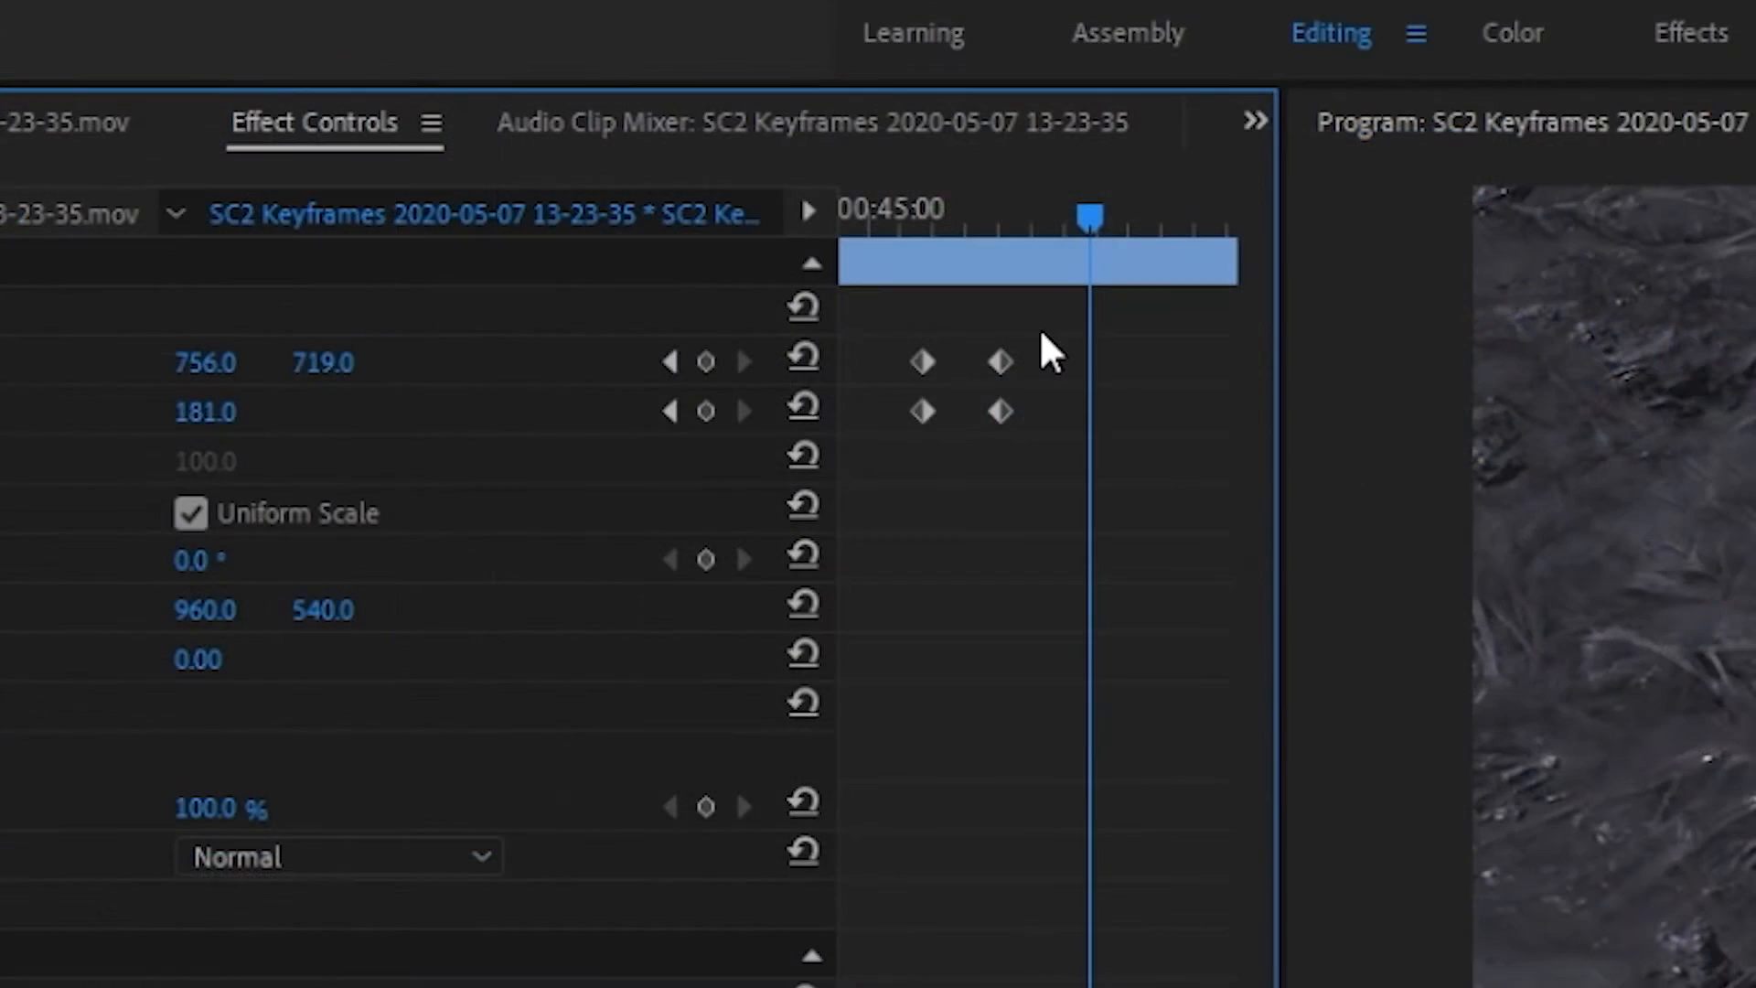
Step: Copy the four Position and Scale keyframes, paste them at the playhead, and play back the result
left_click_drag(1040, 326, 885, 441)
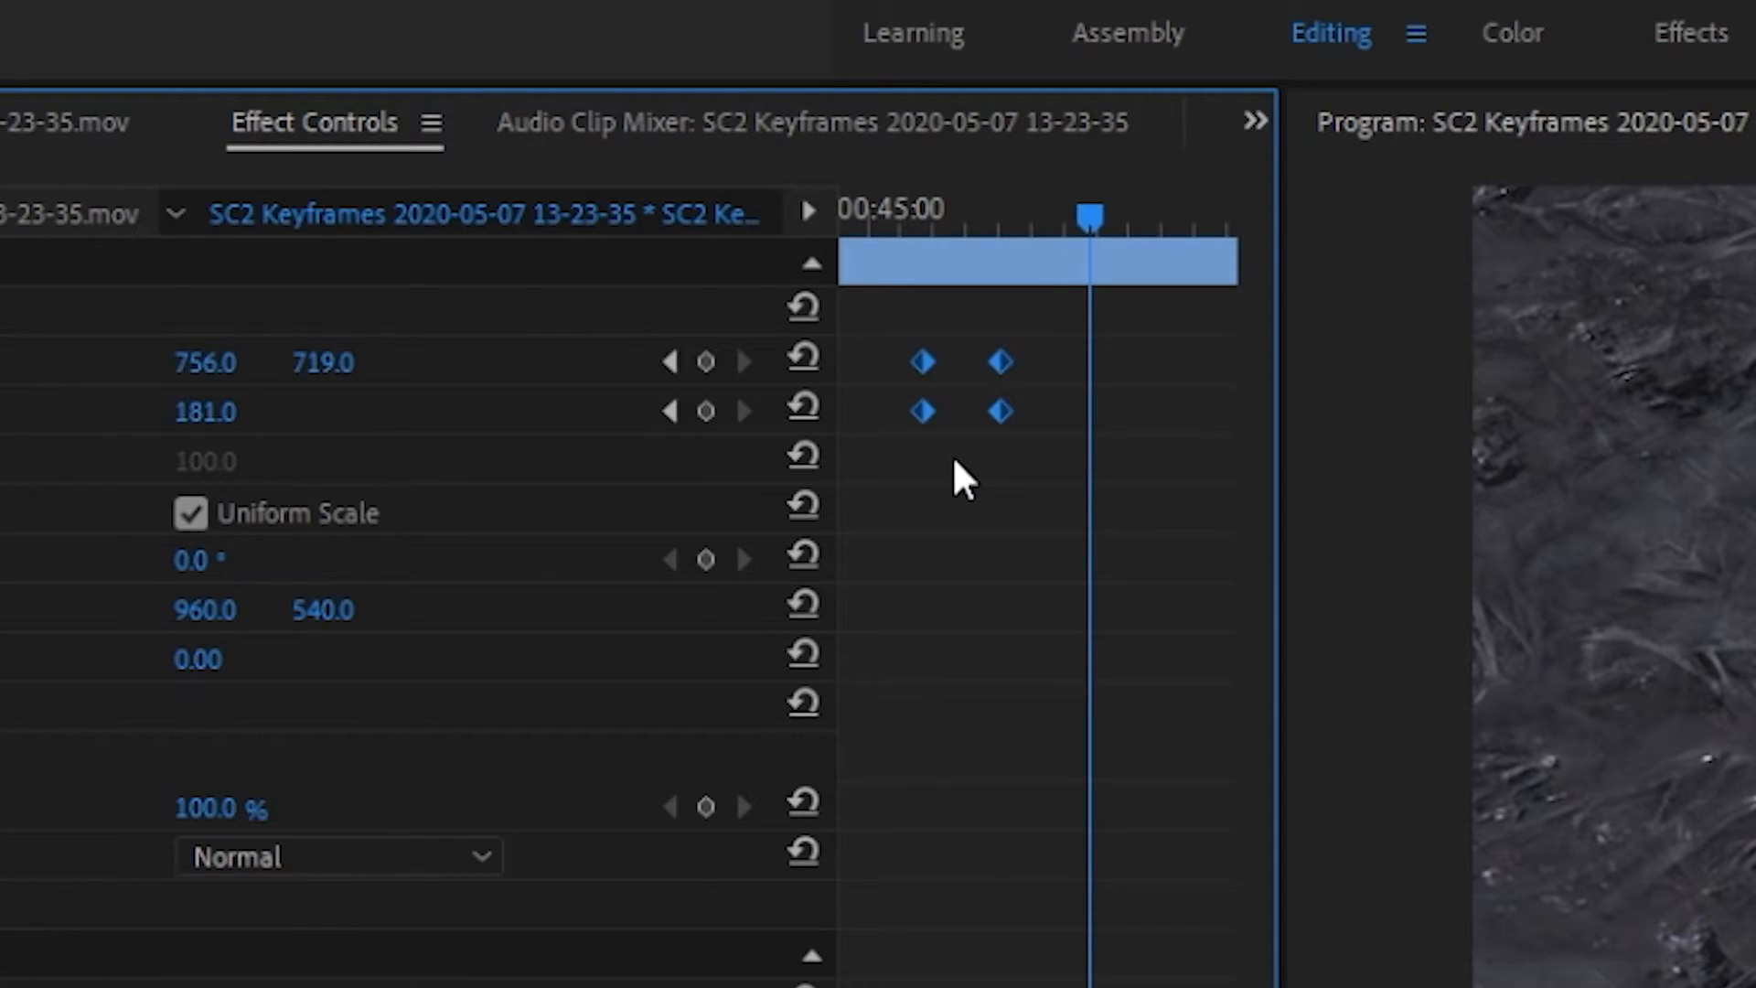
key("ctrl+v")
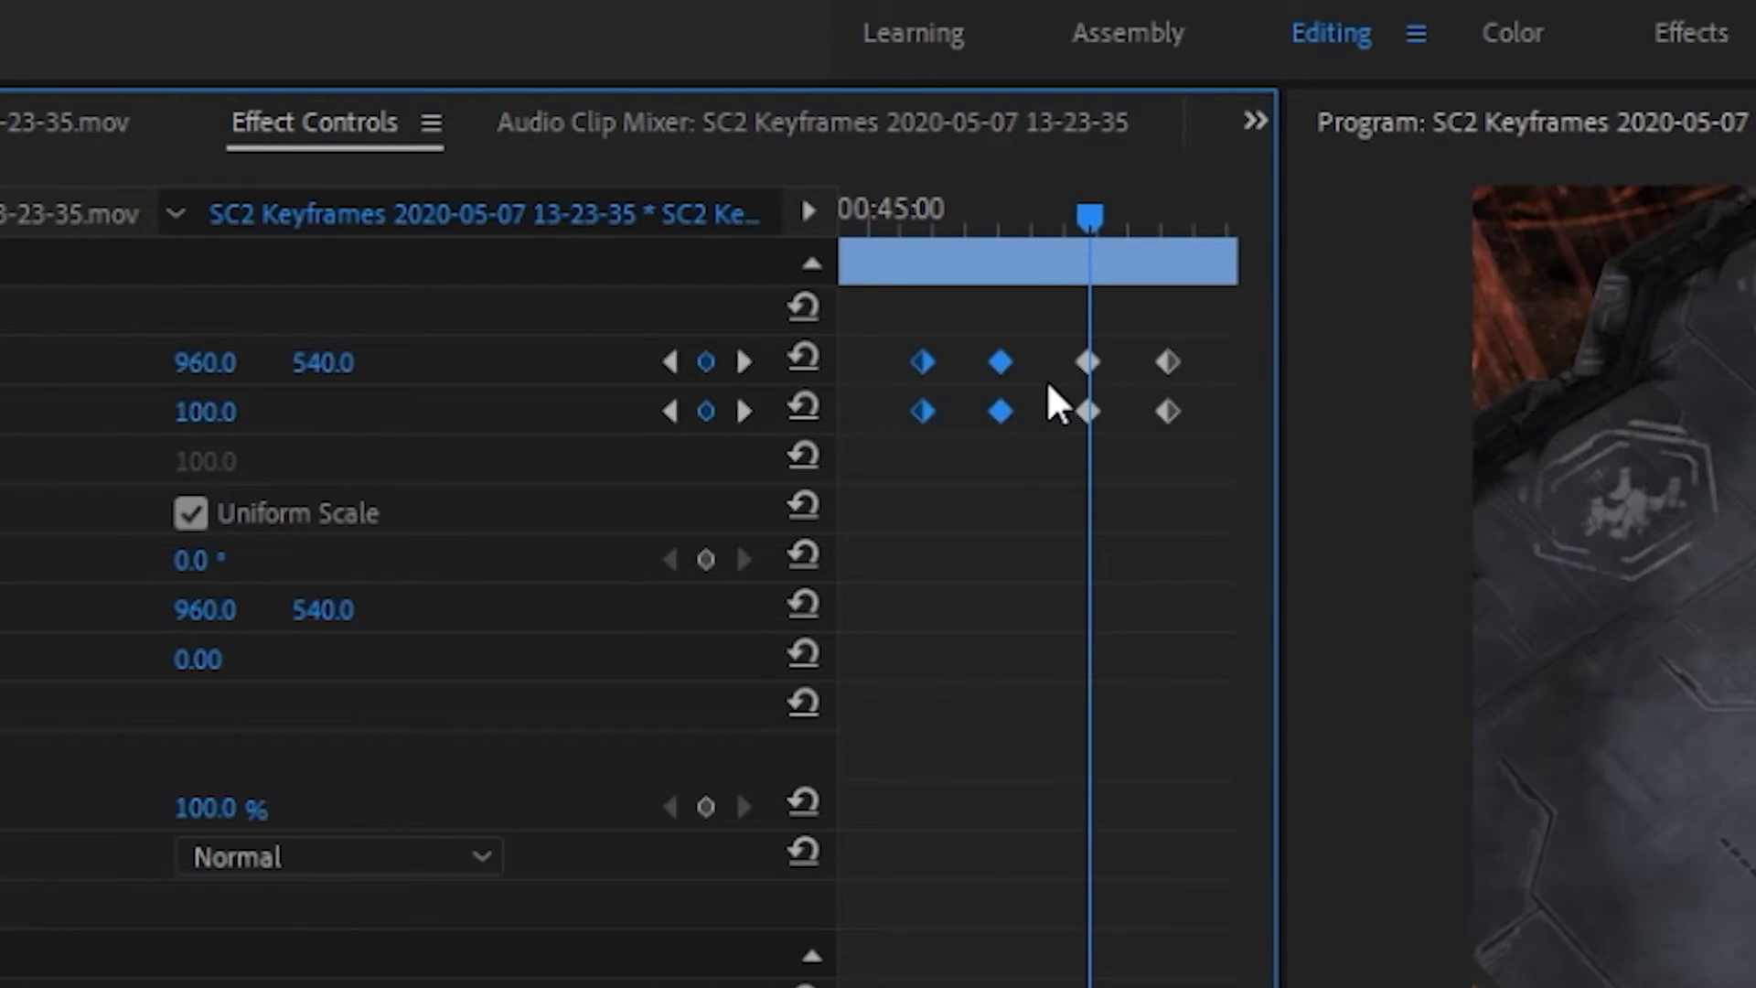
left_click_drag(1090, 216, 900, 233)
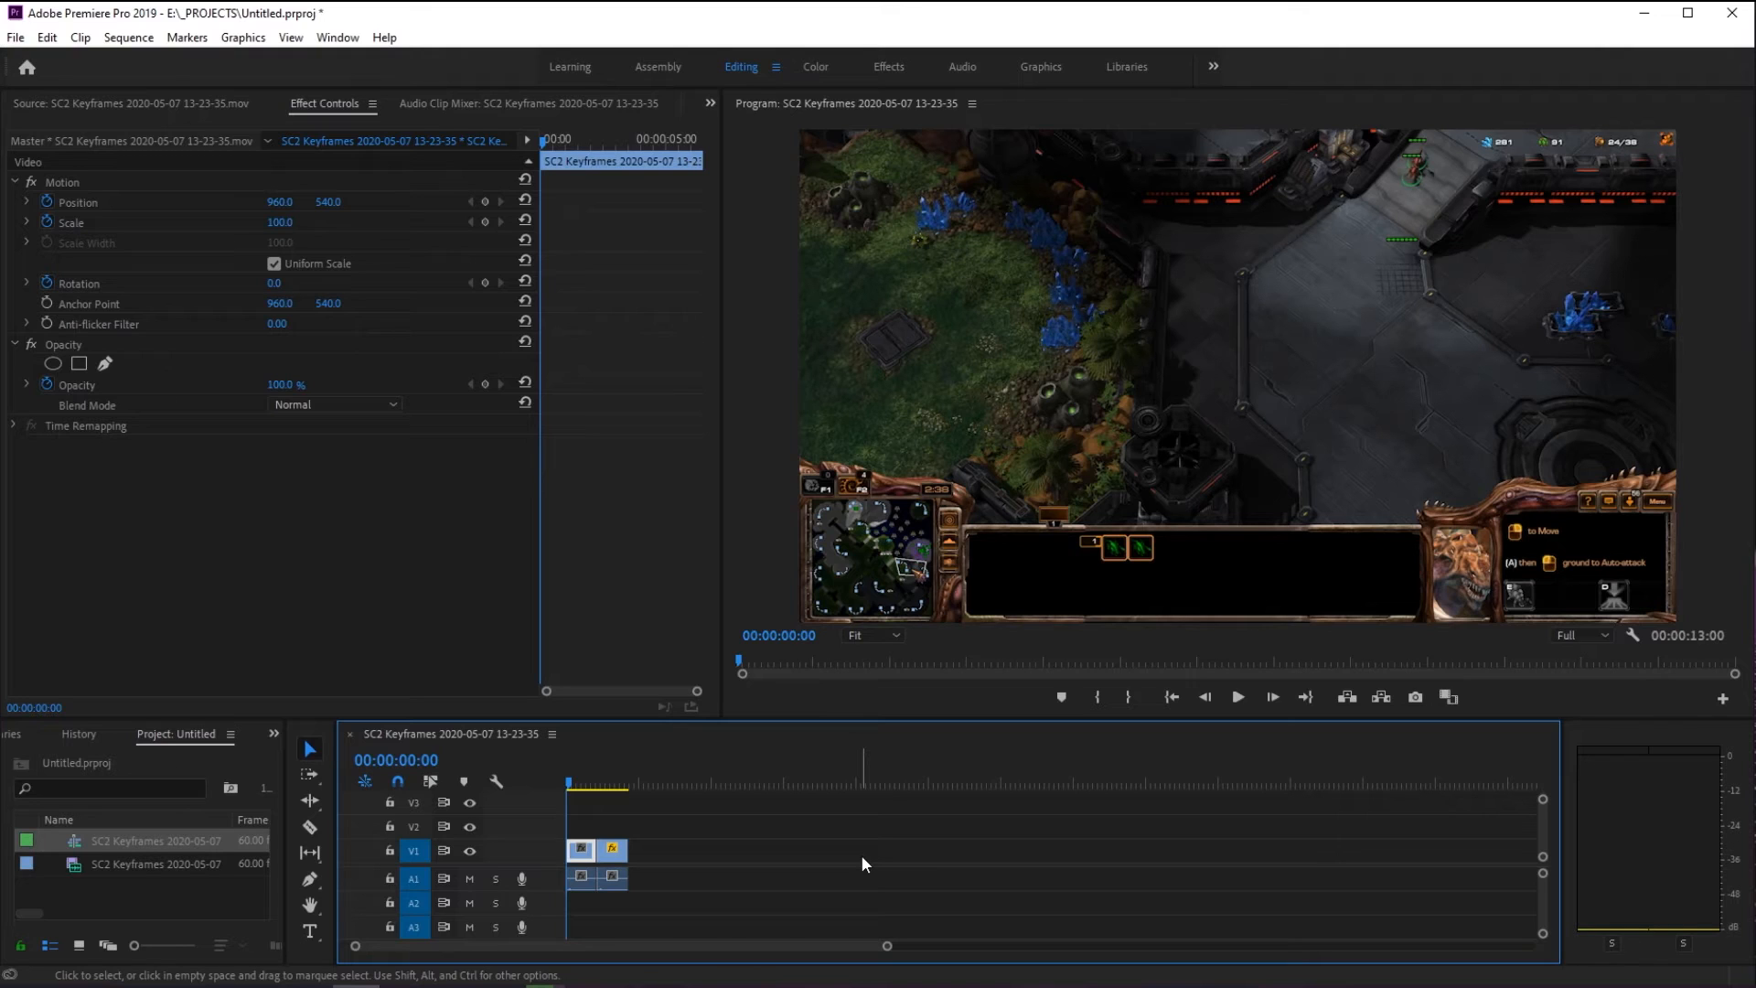
key("space")
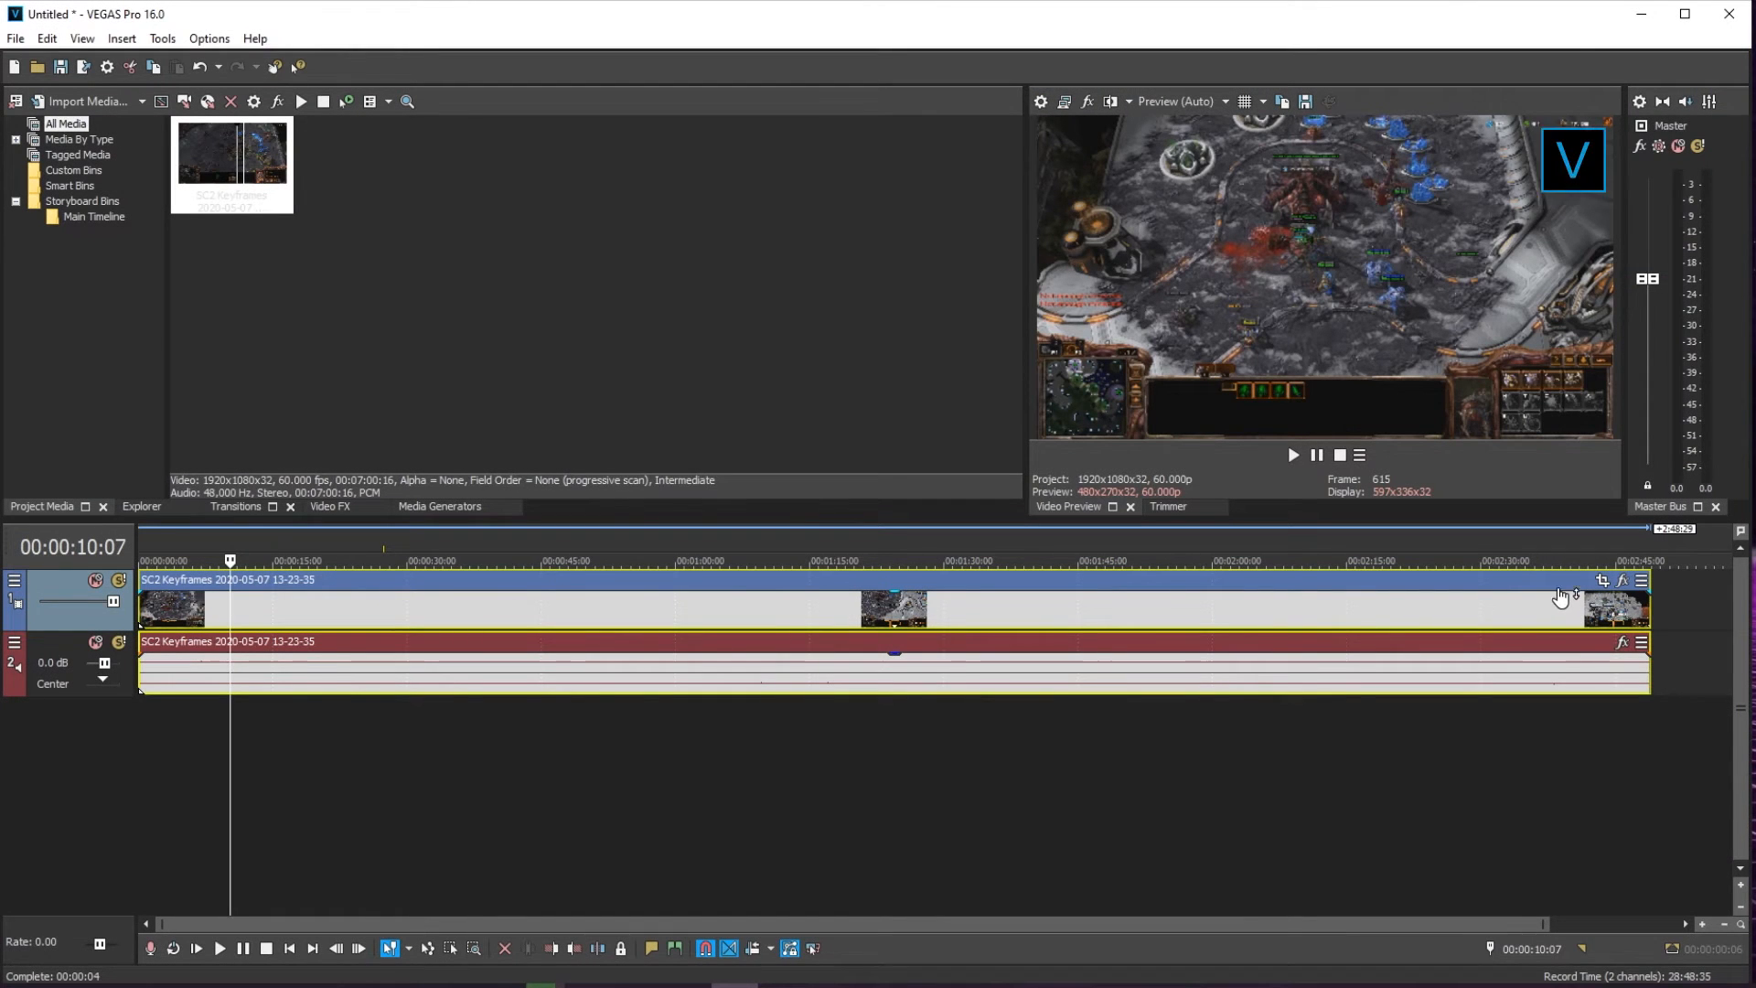
Step: In VEGAS Pro, open the video event's Pan/Crop and shrink the crop frame to about 1,422 × 800 at 00:00:08:09
left_click(1606, 581)
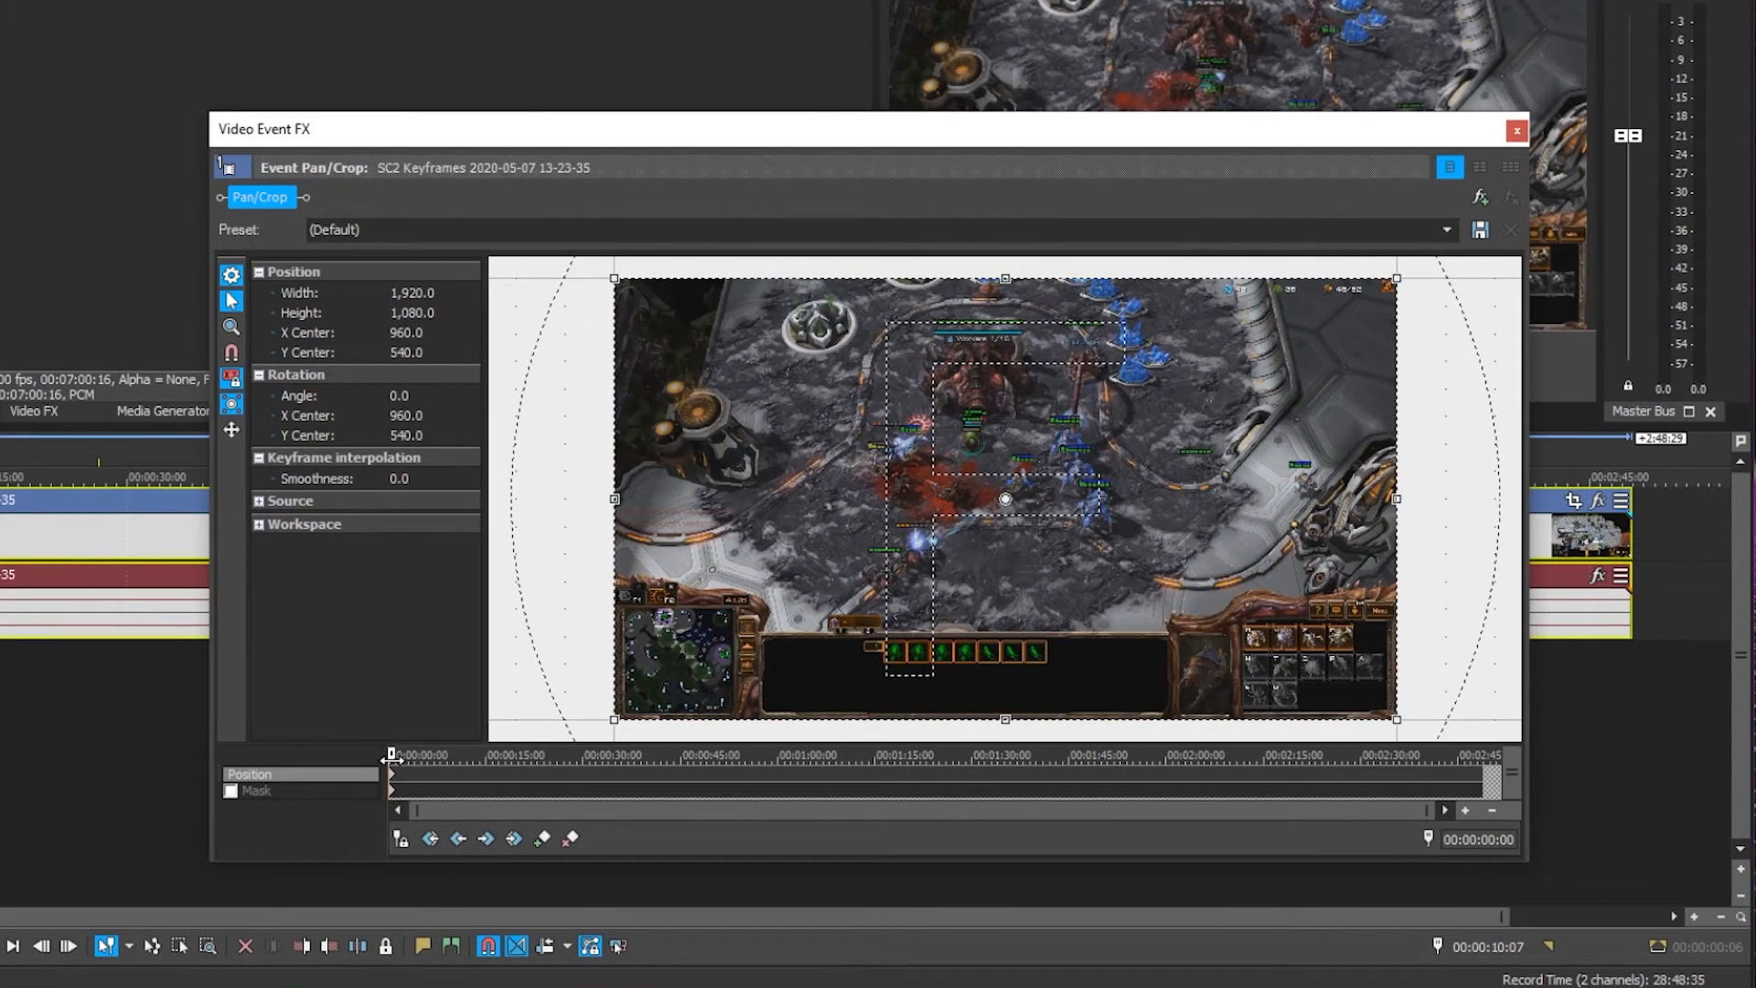
left_click_drag(393, 752, 443, 754)
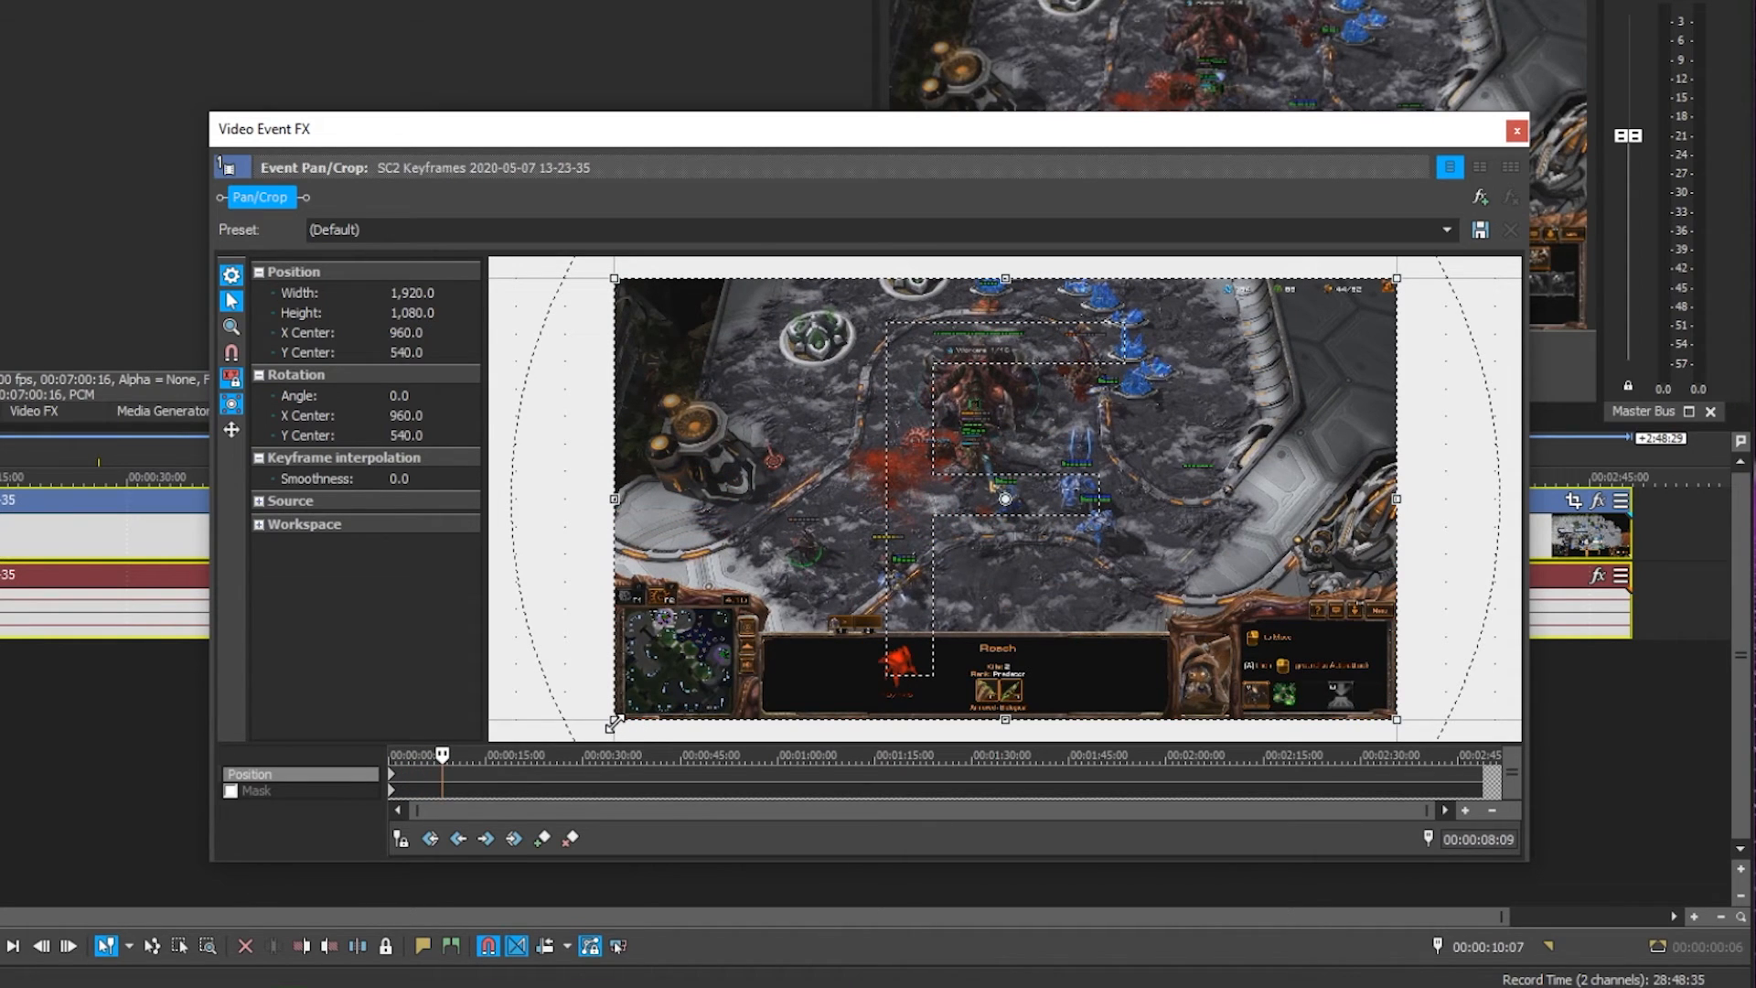
left_click_drag(621, 717, 719, 660)
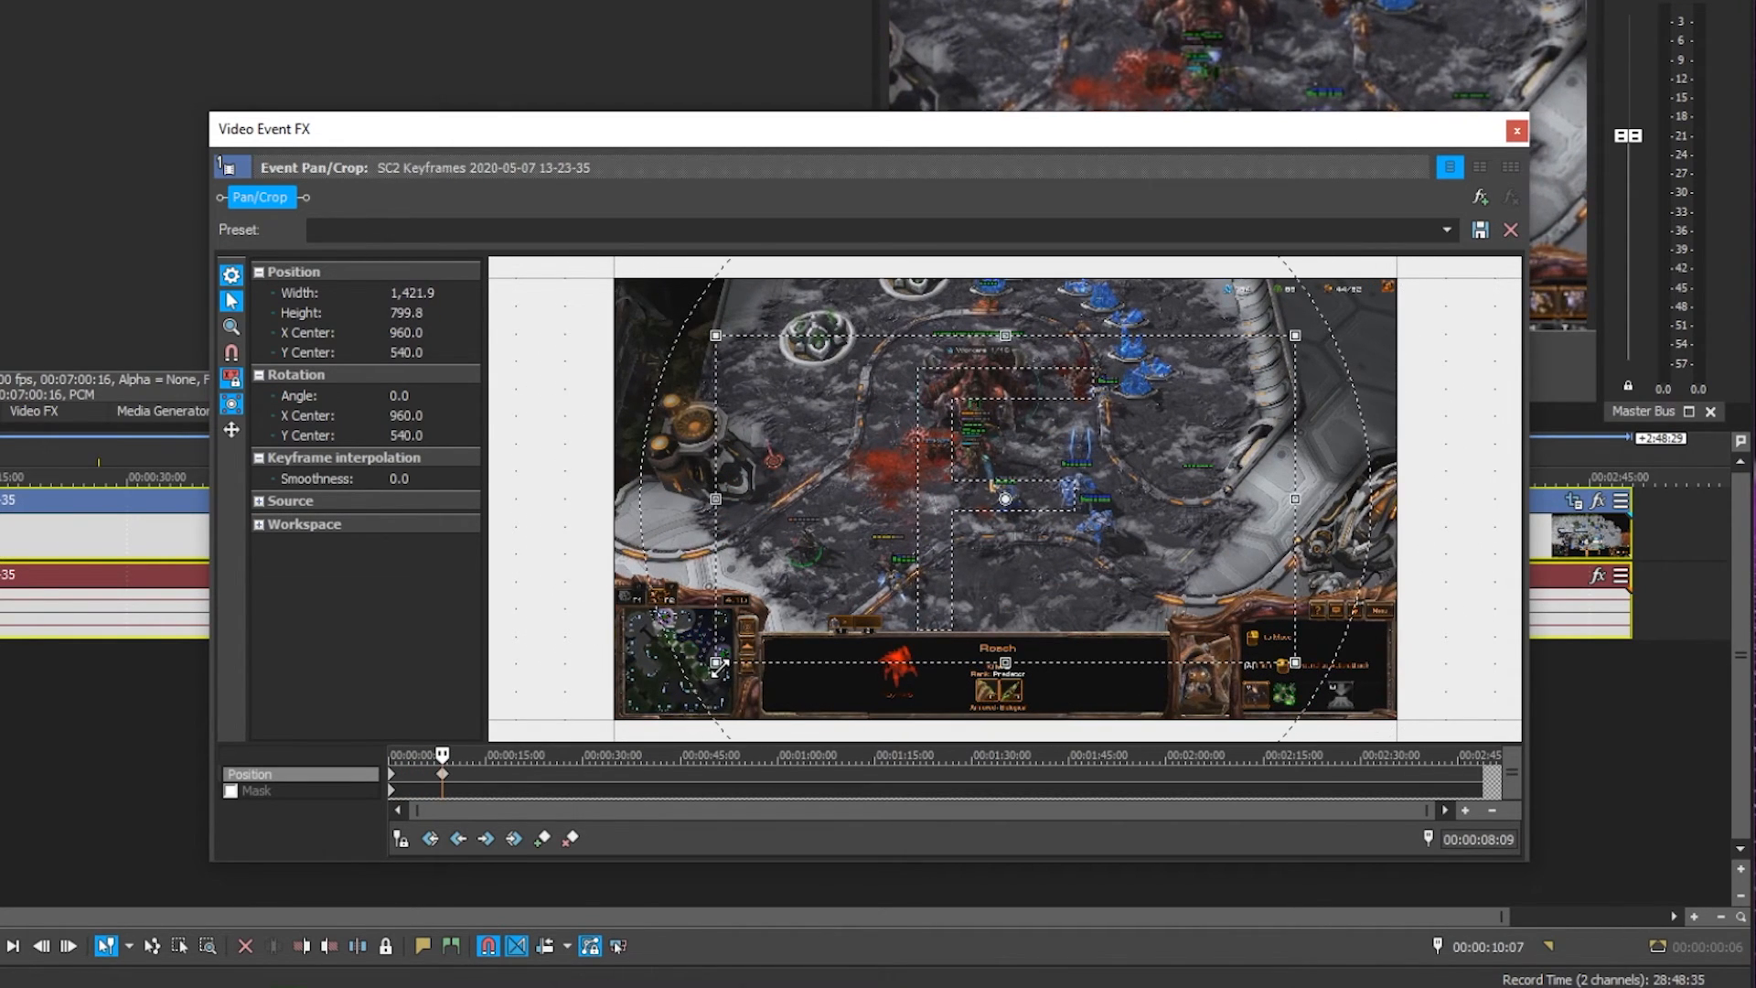
Step: Adjust the Pan/Crop frame at a further point along the event's keyframe timeline
left_click_drag(443, 753, 533, 754)
left_click_drag(692, 672, 637, 578)
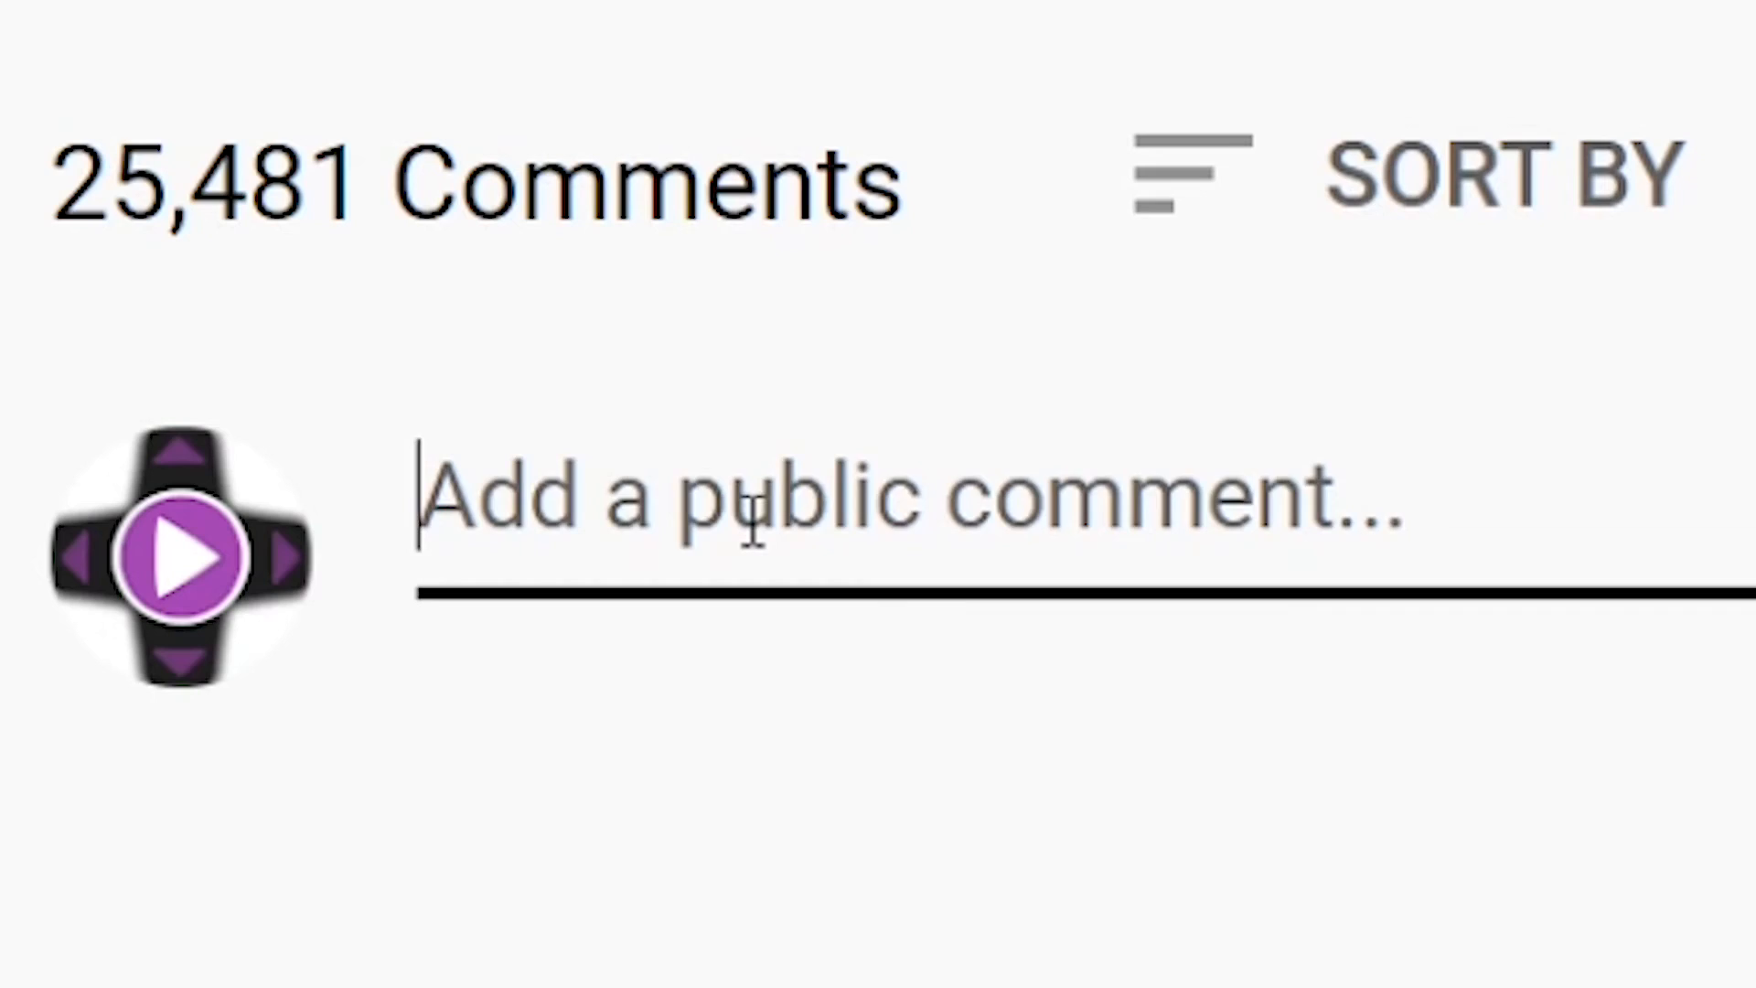
Step: Start a public comment on the video with the text "I want to e"
type("I want to e")
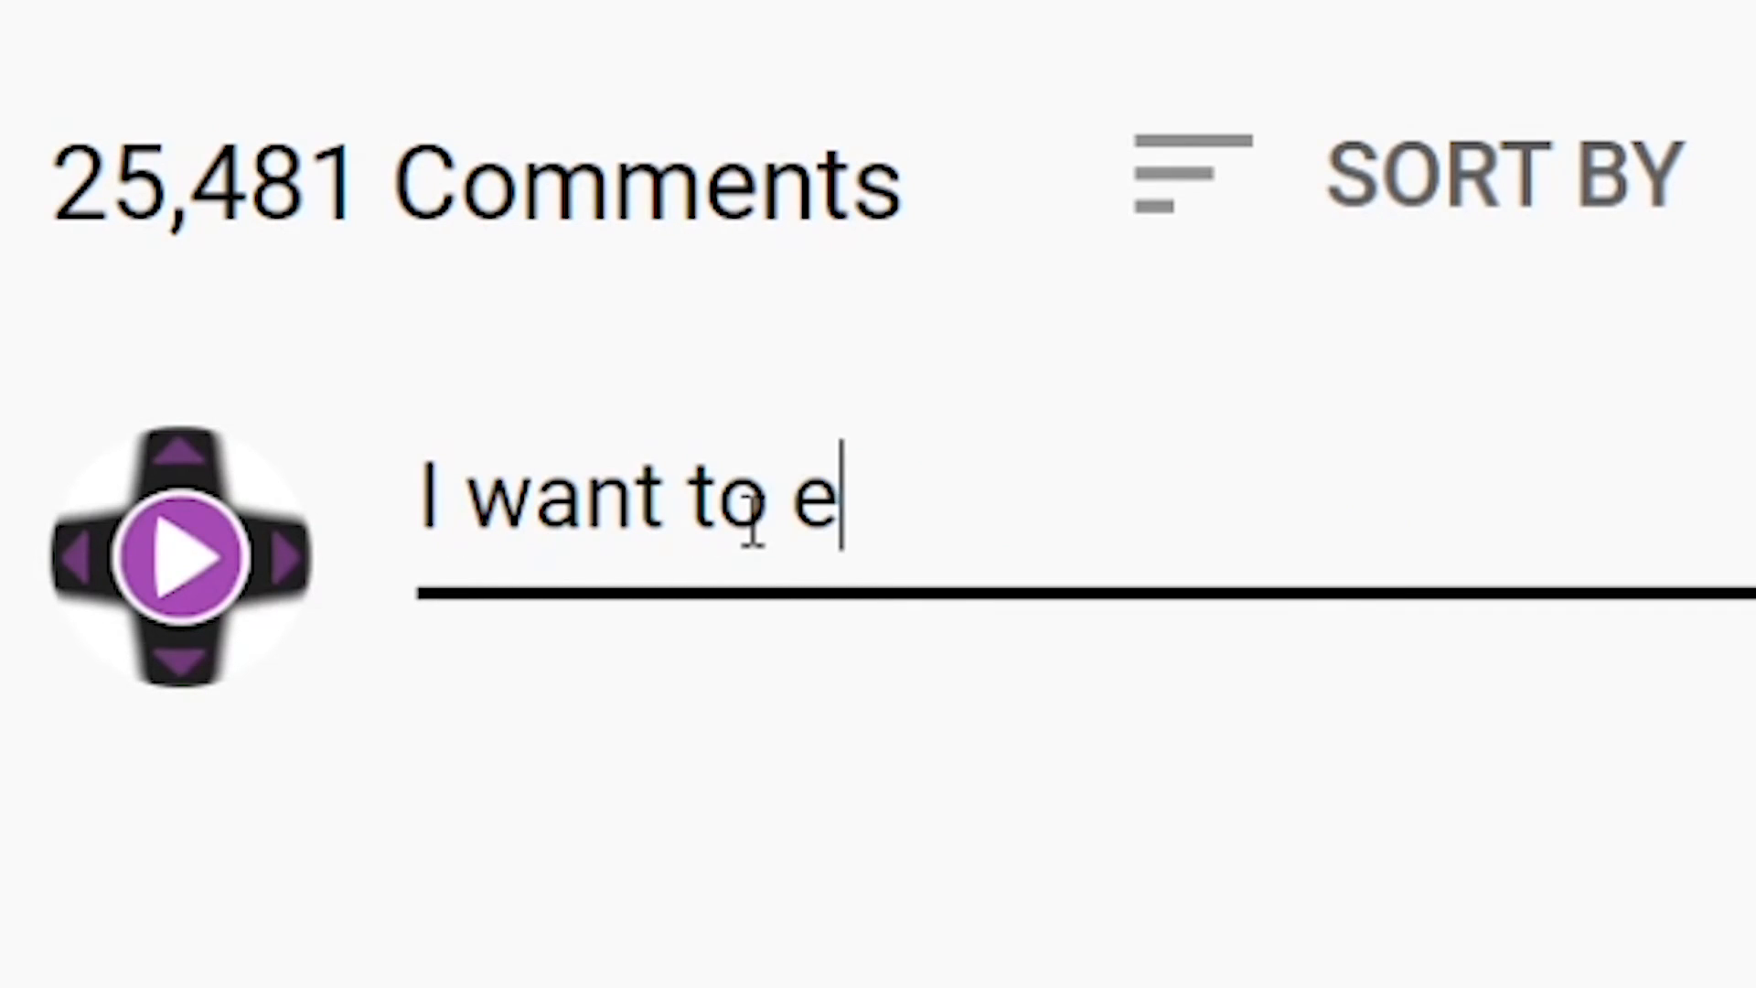